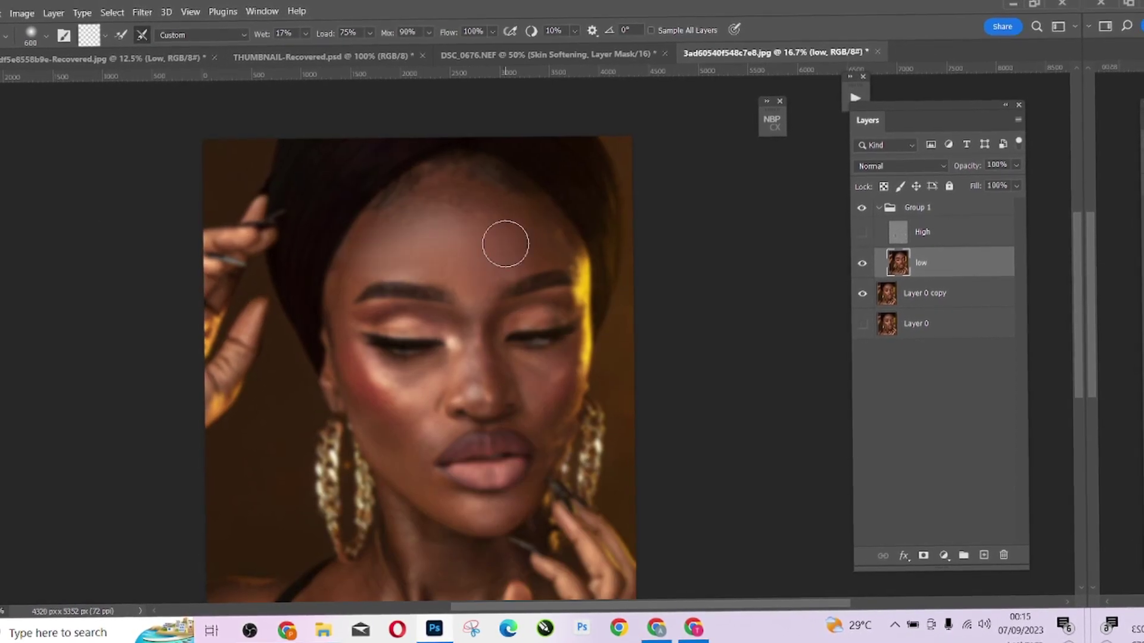
Step: Reduce the Mixer Brush size to 175 for working on the low layer
key(bracketleft)
key(bracketleft)
key(bracketleft)
key(bracketleft)
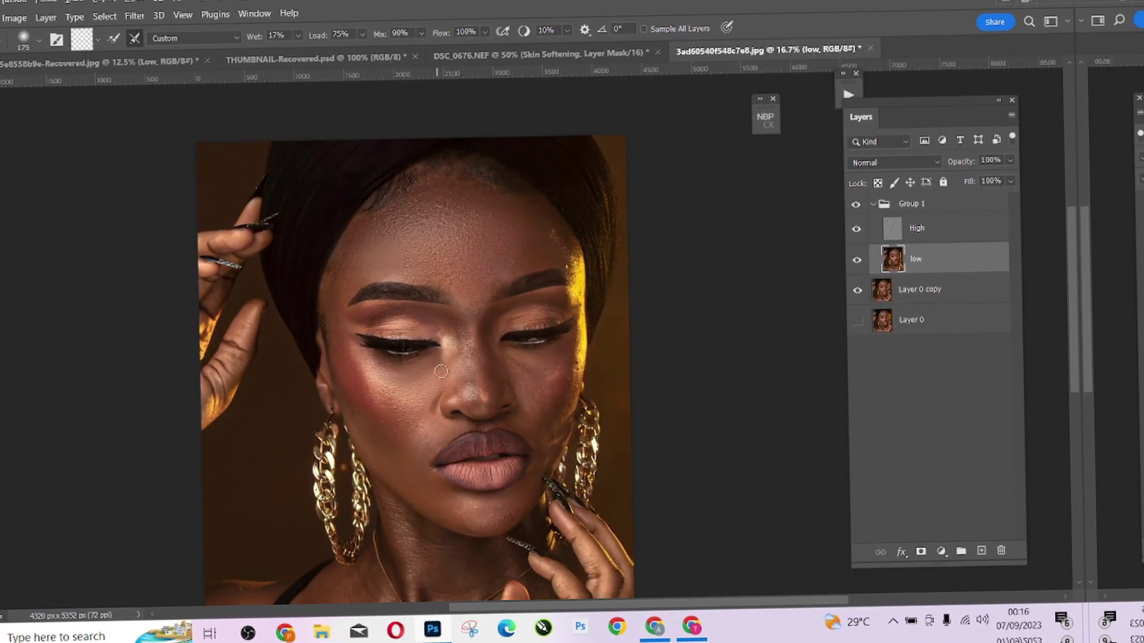
key(ctrl+plus)
key(ctrl+minus)
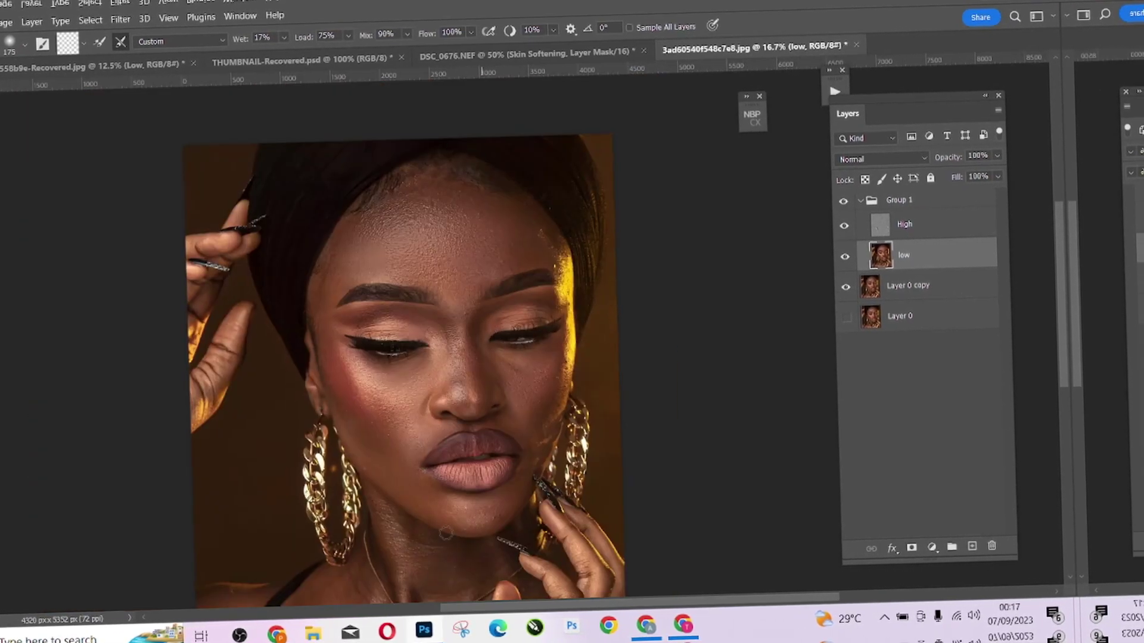
key(ctrl+minus)
key(ctrl+plus)
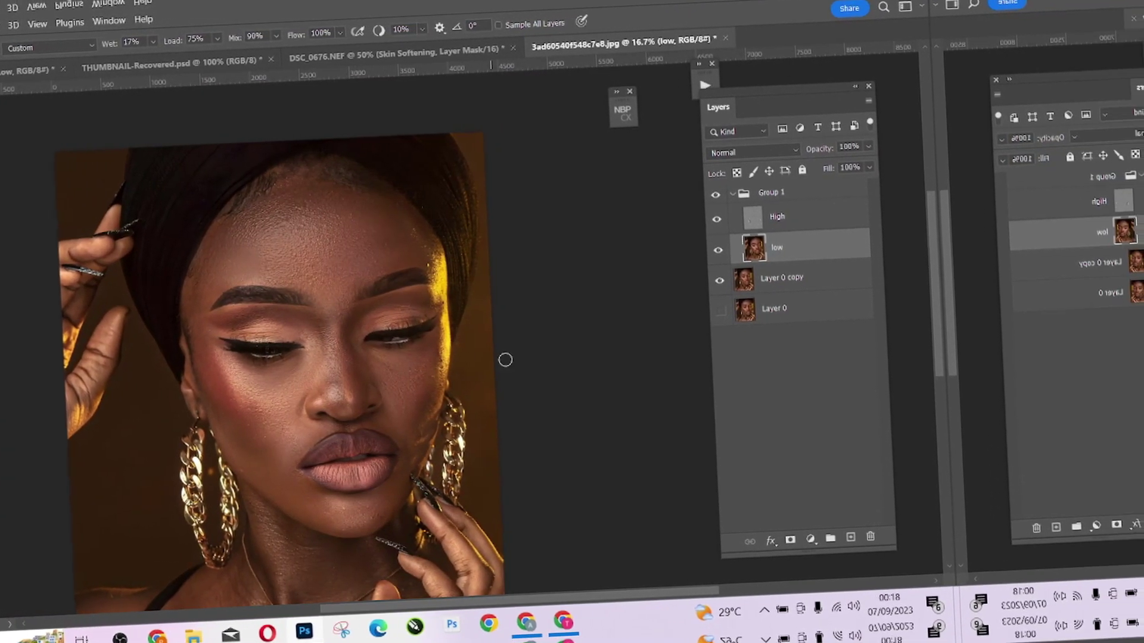
key(ctrl+minus)
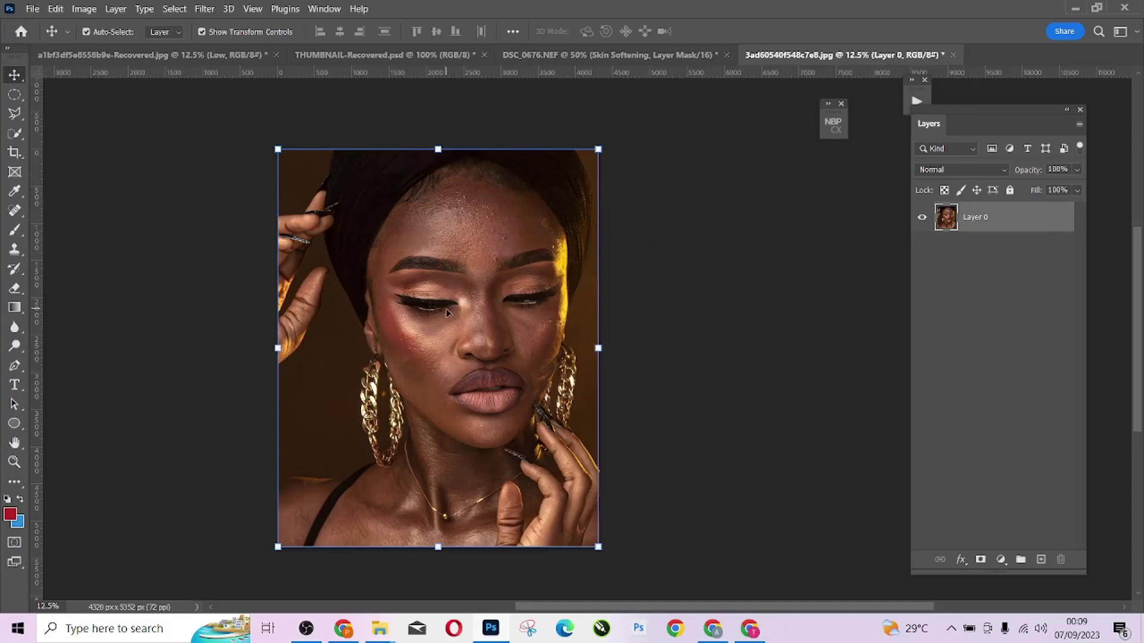
Step: Duplicate Layer 0
click(14, 113)
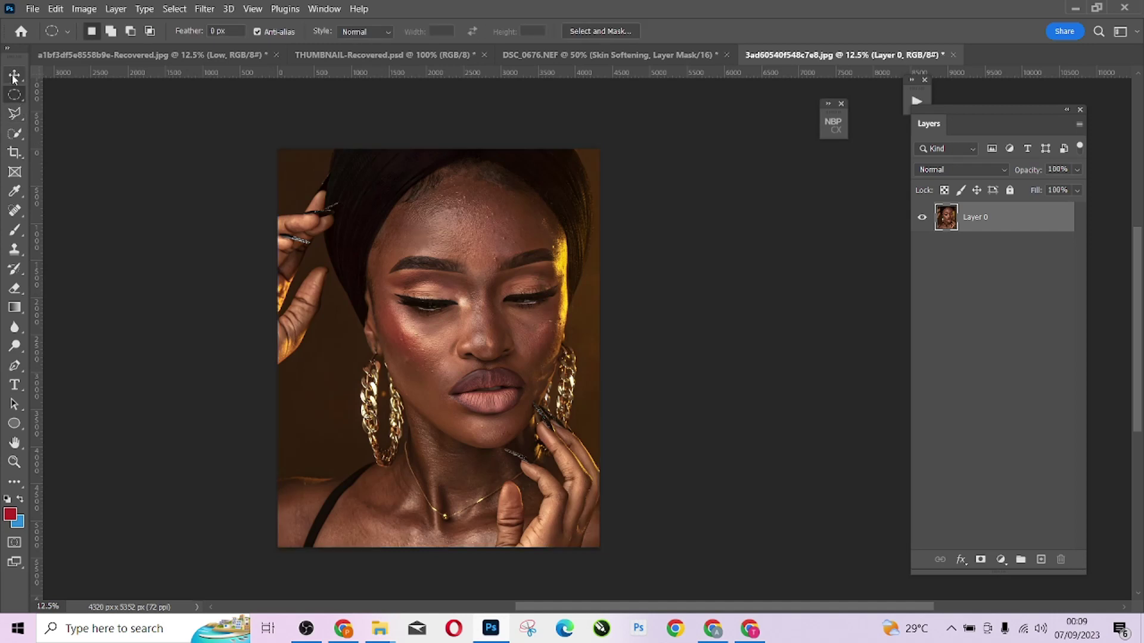
click(15, 74)
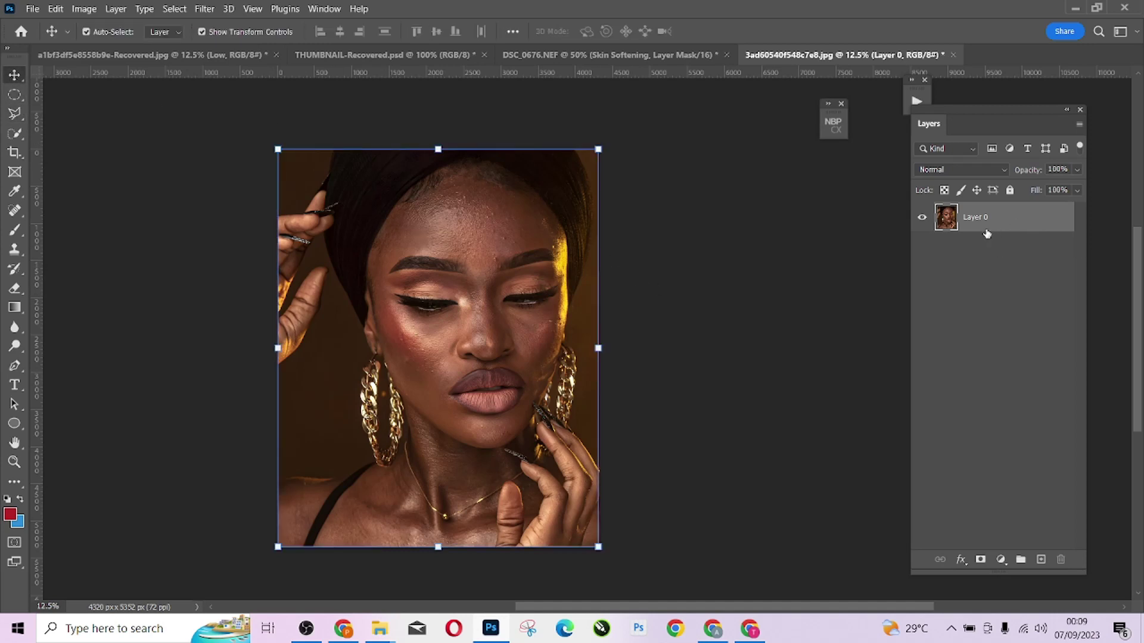
key(ctrl+j)
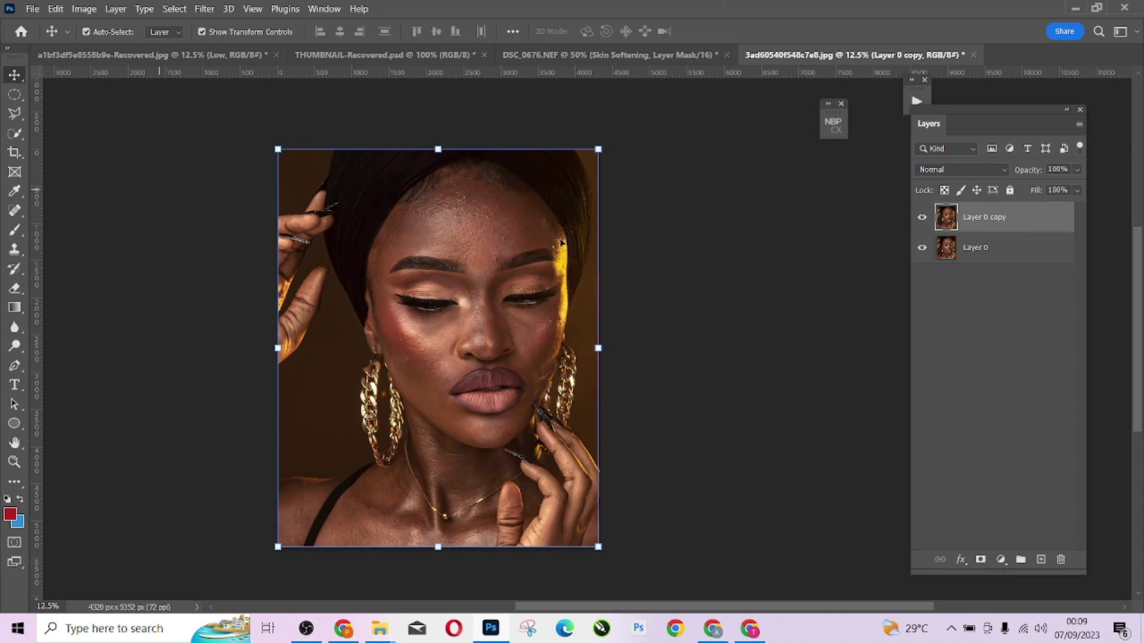
Step: Remove the larger blemishes from the forehead, between the eyebrows and on the cheek beside the nose with the Healing Brush
key(ctrl+plus)
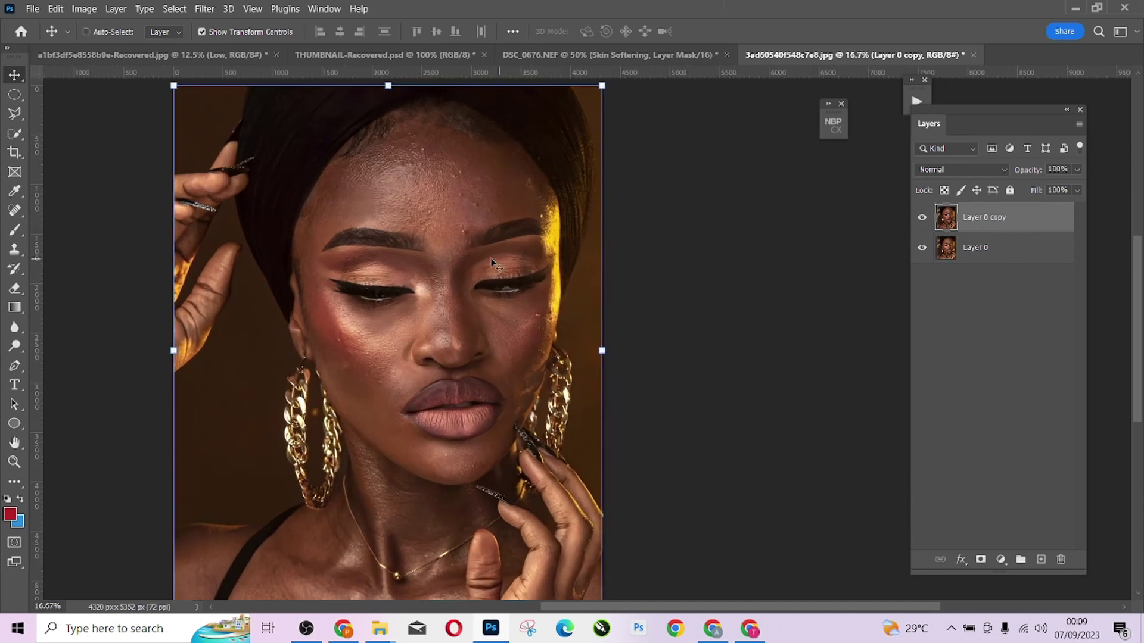
drag(438, 230, 534, 310)
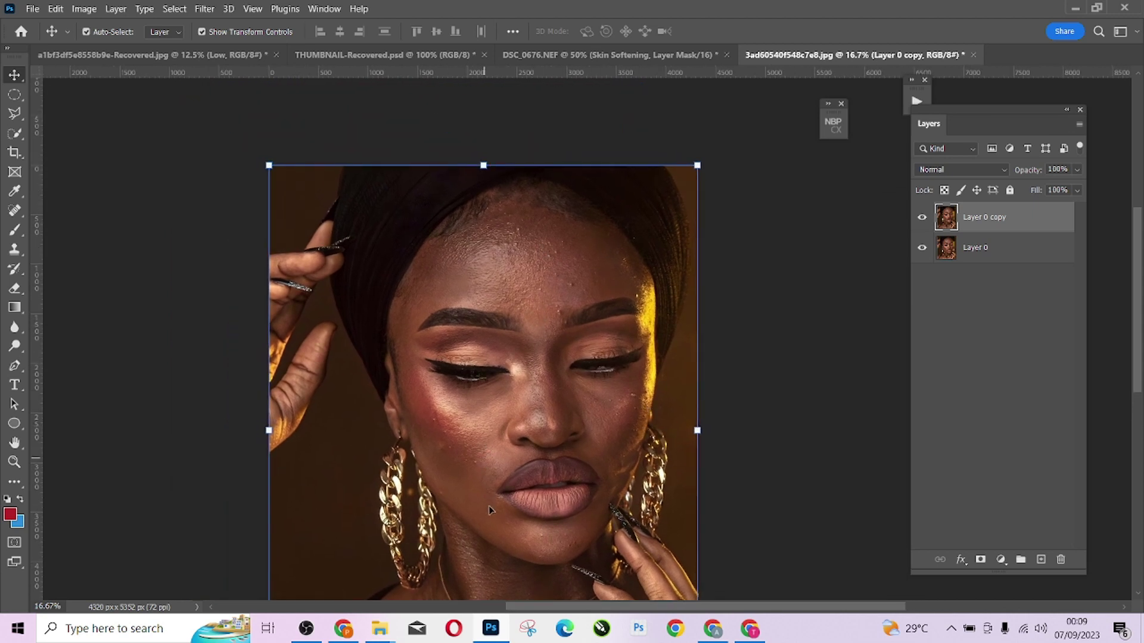
drag(489, 510, 486, 471)
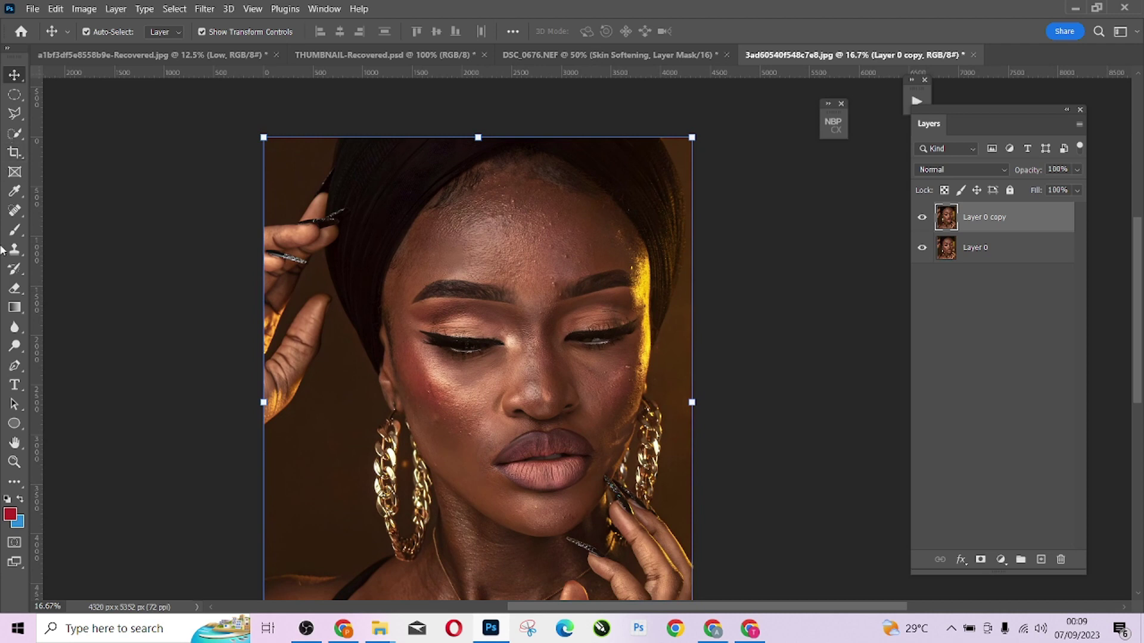
click(13, 218)
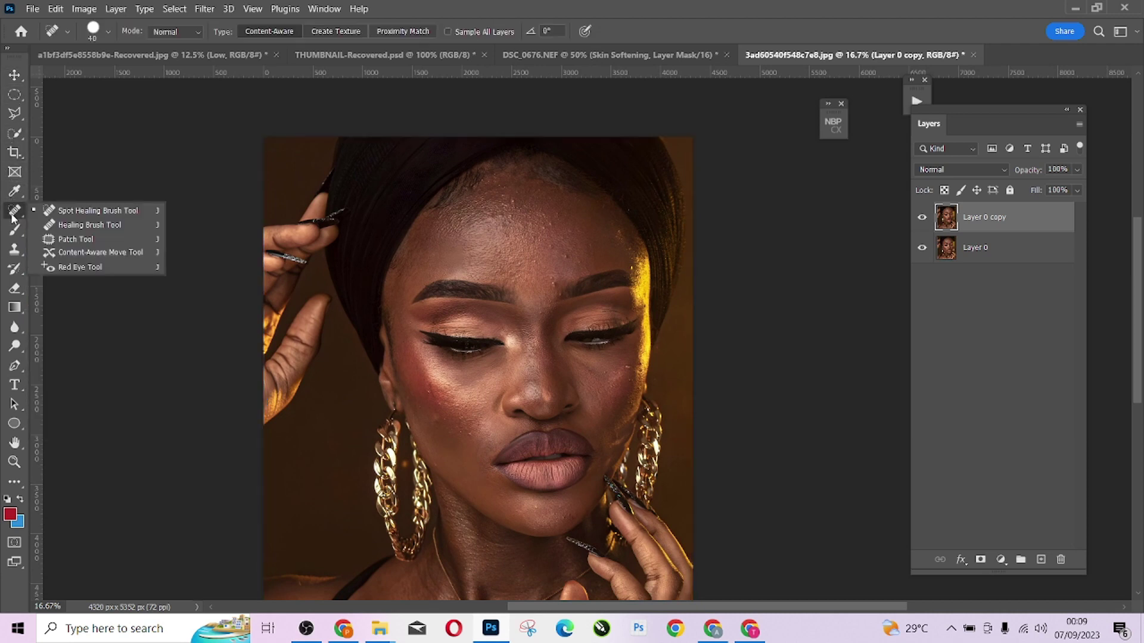
click(76, 226)
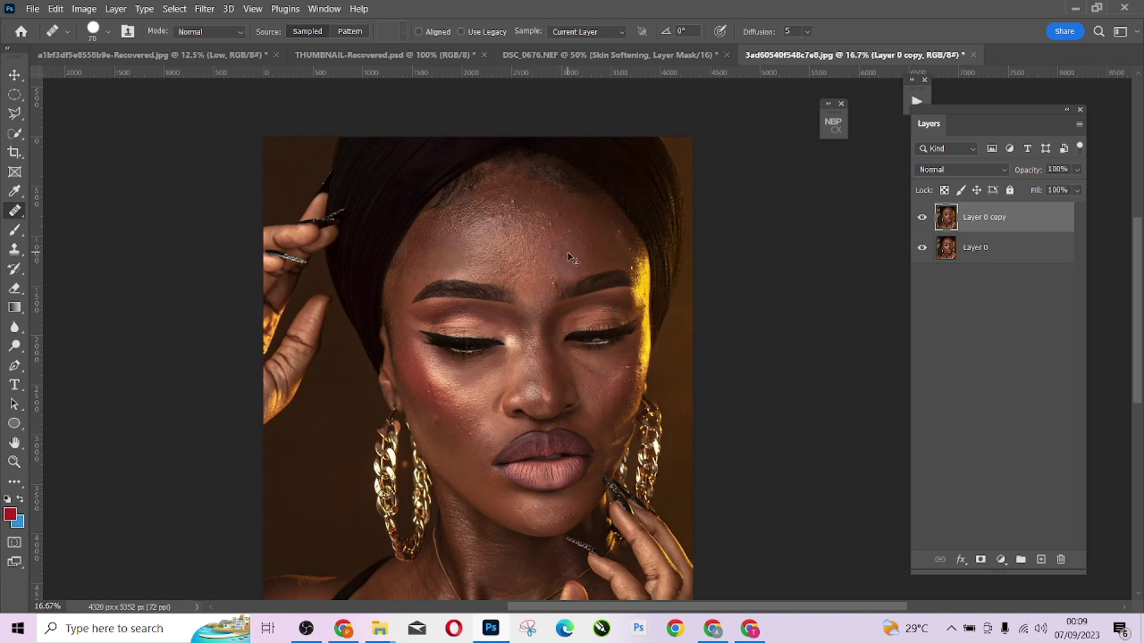
key(ctrl+plus)
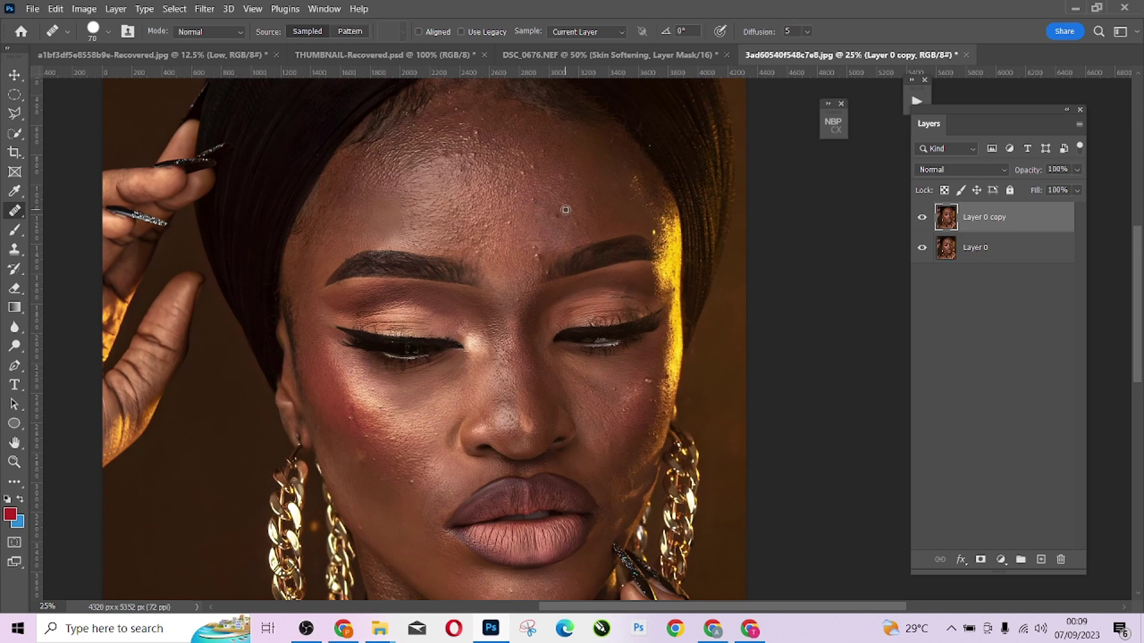
key(alt)
key(alt)
click(537, 256)
click(651, 383)
click(587, 428)
Step: Patch the remaining uneven spots on the middle and upper forehead with clean nearby skin using the Patch tool
right_click(13, 213)
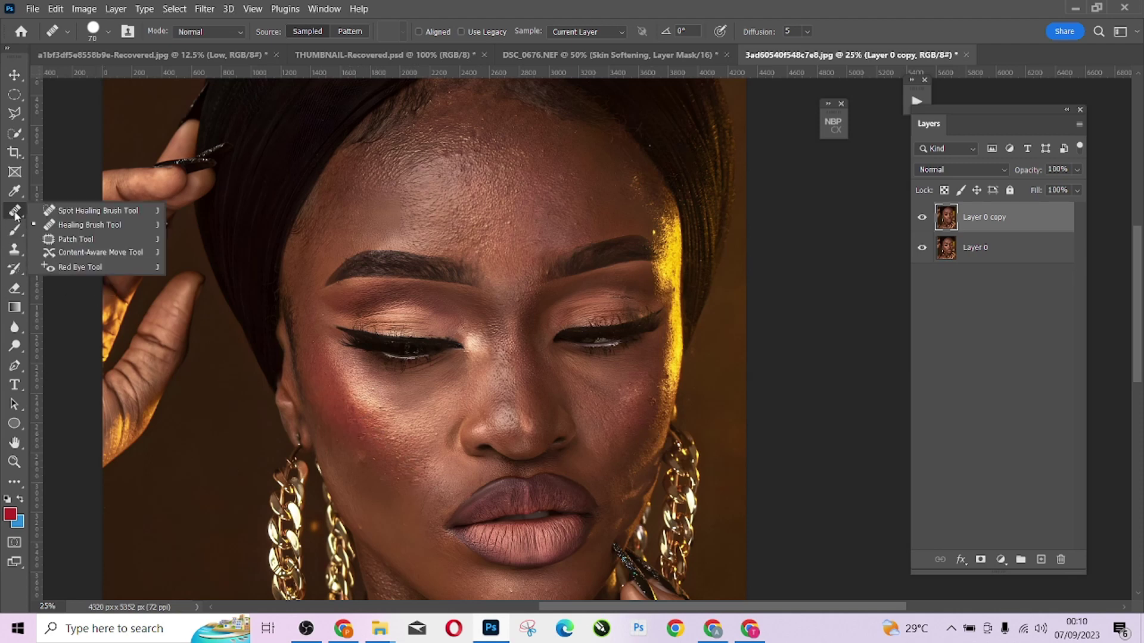
click(16, 215)
right_click(19, 215)
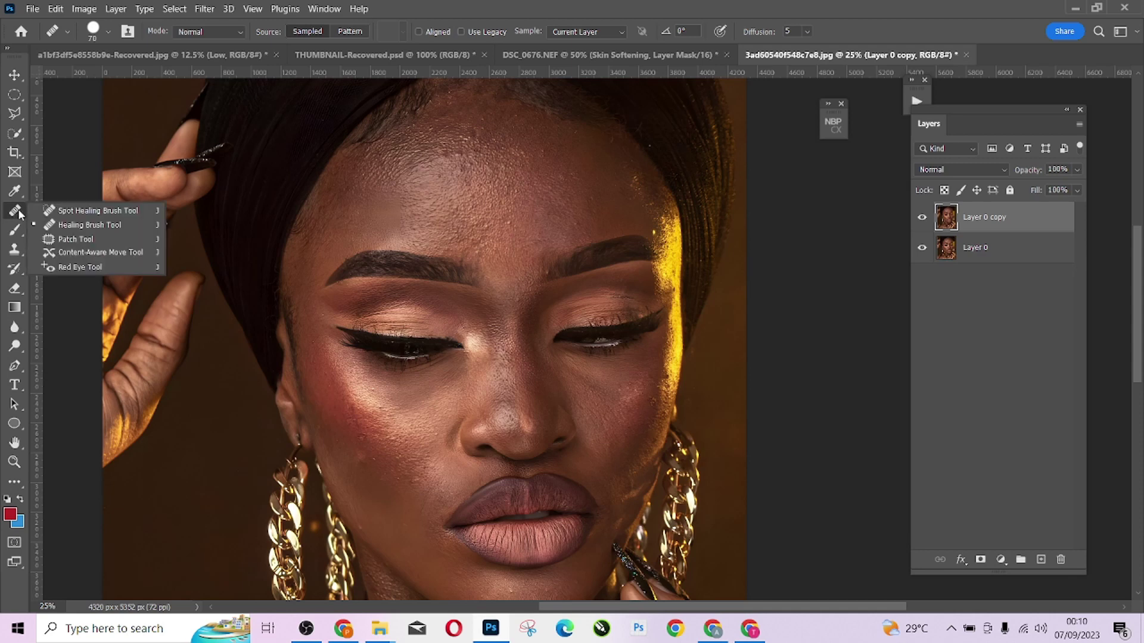
click(59, 237)
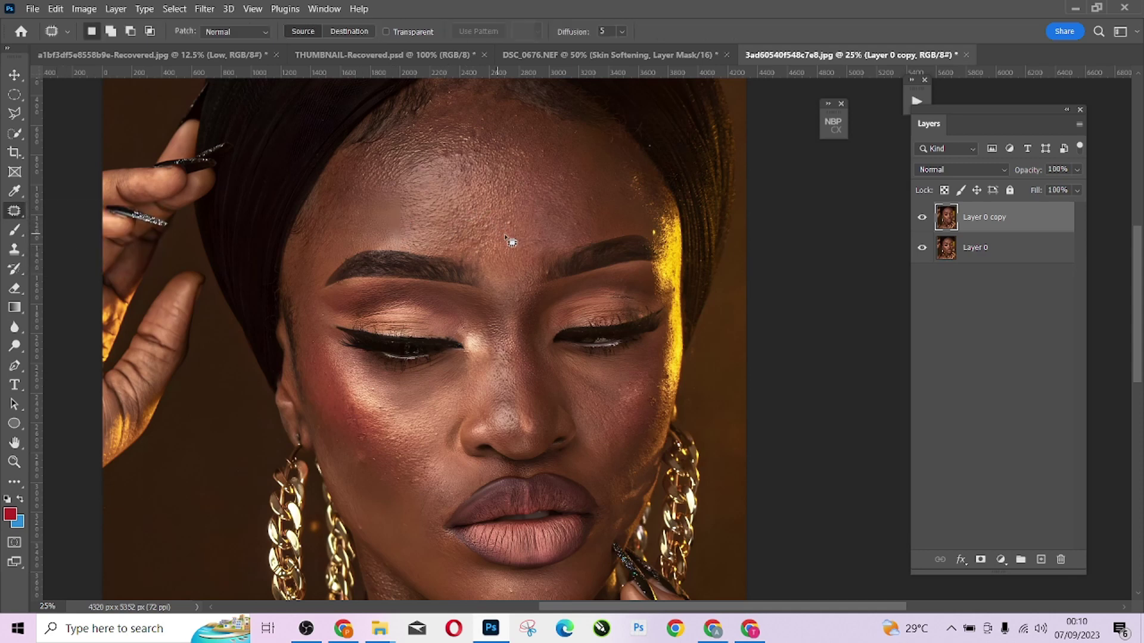
mouse_move(523, 235)
mouse_down()
mouse_move(529, 224)
mouse_move(511, 216)
mouse_move(500, 227)
mouse_move(554, 232)
mouse_up()
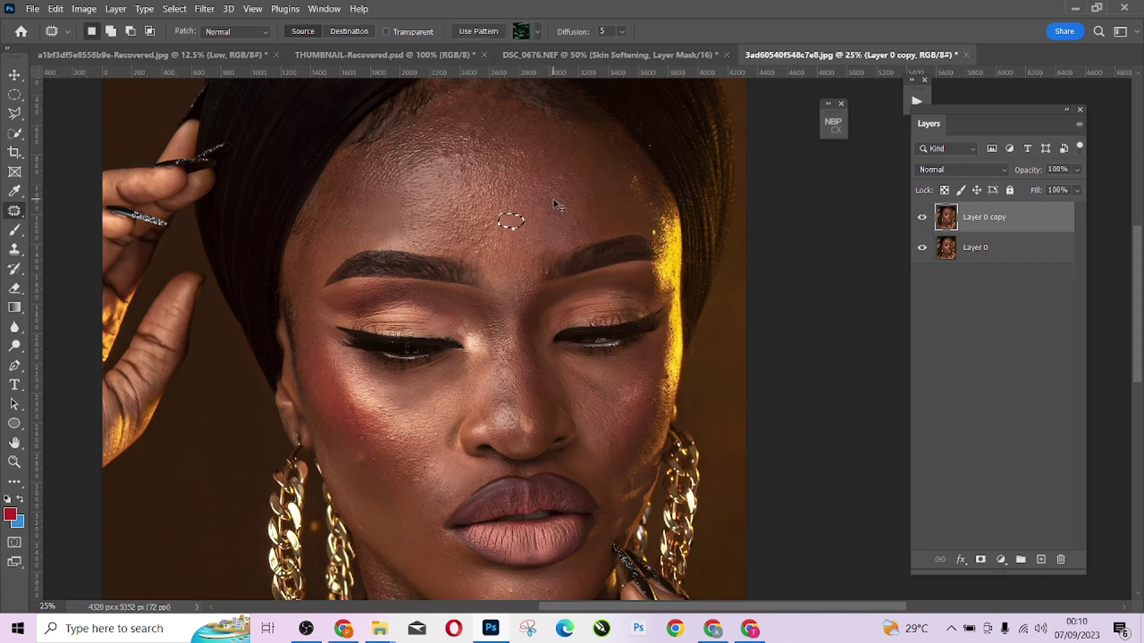
key(ctrl+d)
mouse_move(460, 220)
mouse_down()
mouse_move(492, 229)
mouse_move(493, 219)
mouse_move(479, 221)
mouse_move(480, 234)
mouse_move(492, 218)
mouse_move(499, 227)
mouse_move(472, 224)
mouse_move(490, 238)
mouse_move(493, 221)
mouse_move(476, 235)
mouse_move(490, 221)
mouse_move(465, 223)
mouse_move(504, 219)
mouse_move(436, 236)
mouse_move(490, 220)
mouse_move(486, 233)
mouse_move(510, 246)
mouse_up()
key(ctrl+d)
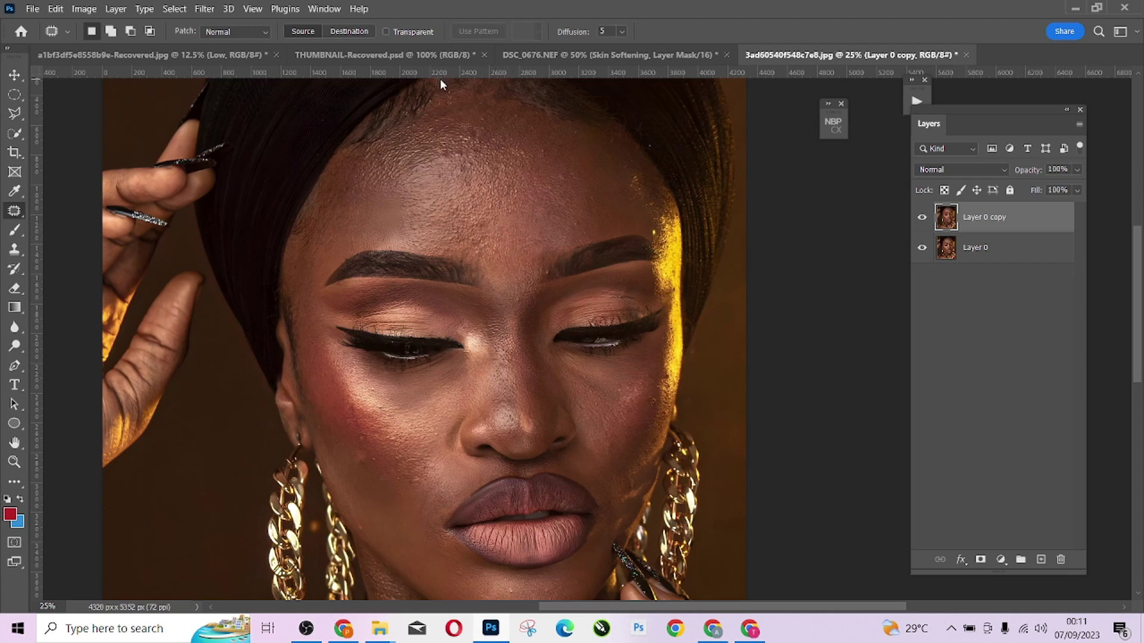
mouse_move(463, 153)
mouse_down()
mouse_move(452, 167)
mouse_move(481, 167)
mouse_move(475, 143)
mouse_move(499, 161)
mouse_up()
key(ctrl+d)
Step: Patch the blemishes on the lower cheek below the blush and at the inner end of the opposite eyebrow
mouse_move(375, 463)
mouse_down()
mouse_move(354, 450)
mouse_move(351, 470)
mouse_move(403, 470)
mouse_up()
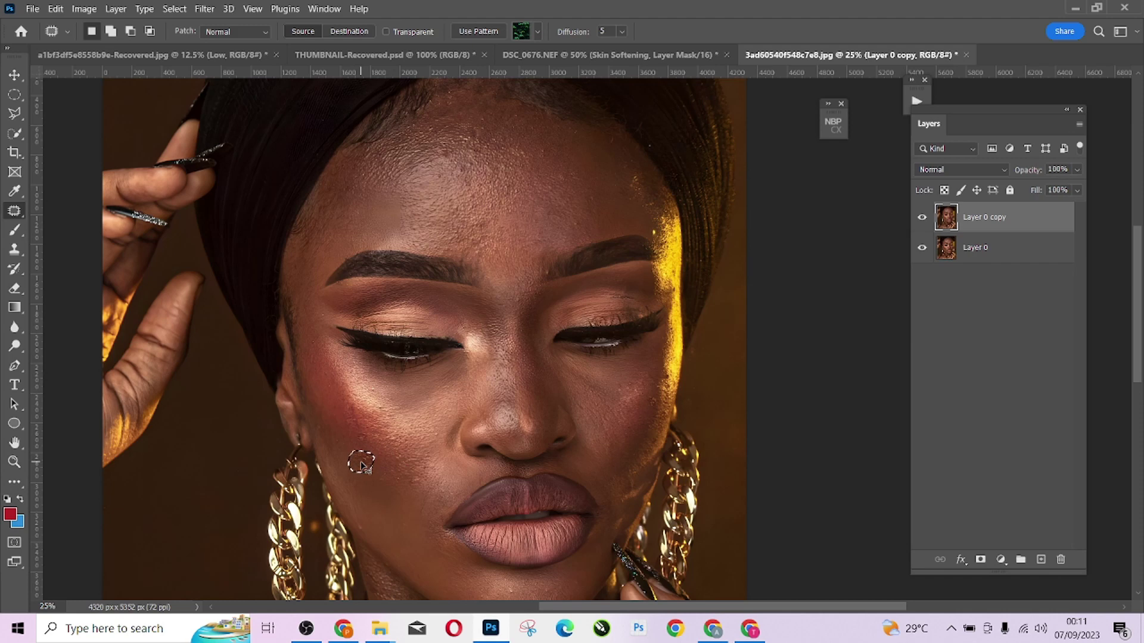
mouse_move(361, 465)
mouse_down()
mouse_move(376, 496)
mouse_move(424, 480)
mouse_up()
key(ctrl+d)
key(ctrl+d)
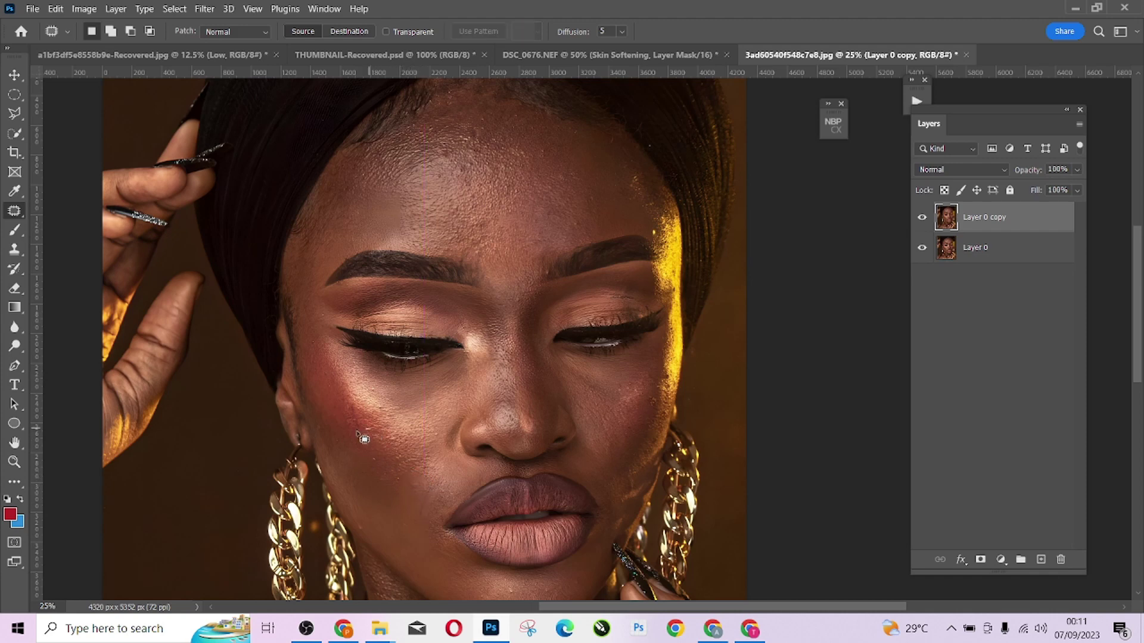
drag(364, 439, 384, 455)
key(ctrl+d)
mouse_move(544, 262)
mouse_down()
mouse_move(553, 280)
mouse_move(563, 276)
mouse_move(546, 267)
mouse_up()
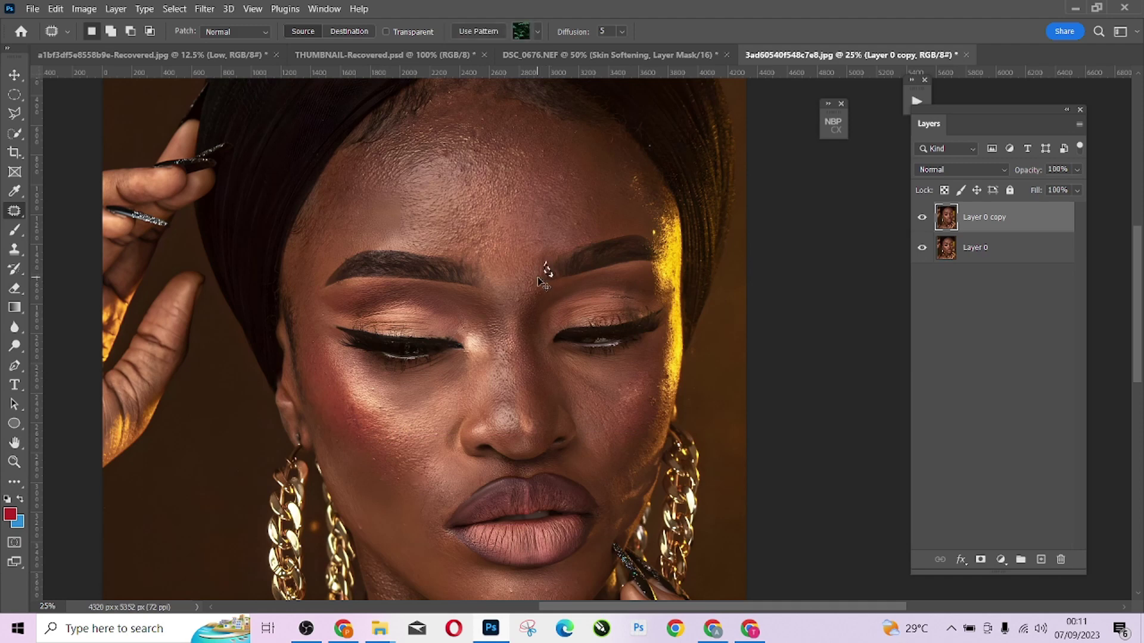
key(ctrl+d)
Step: Compare the retouched Layer 0 copy with the original by toggling its visibility, and leave Layer 0 hidden
scroll(534, 350, down, 1)
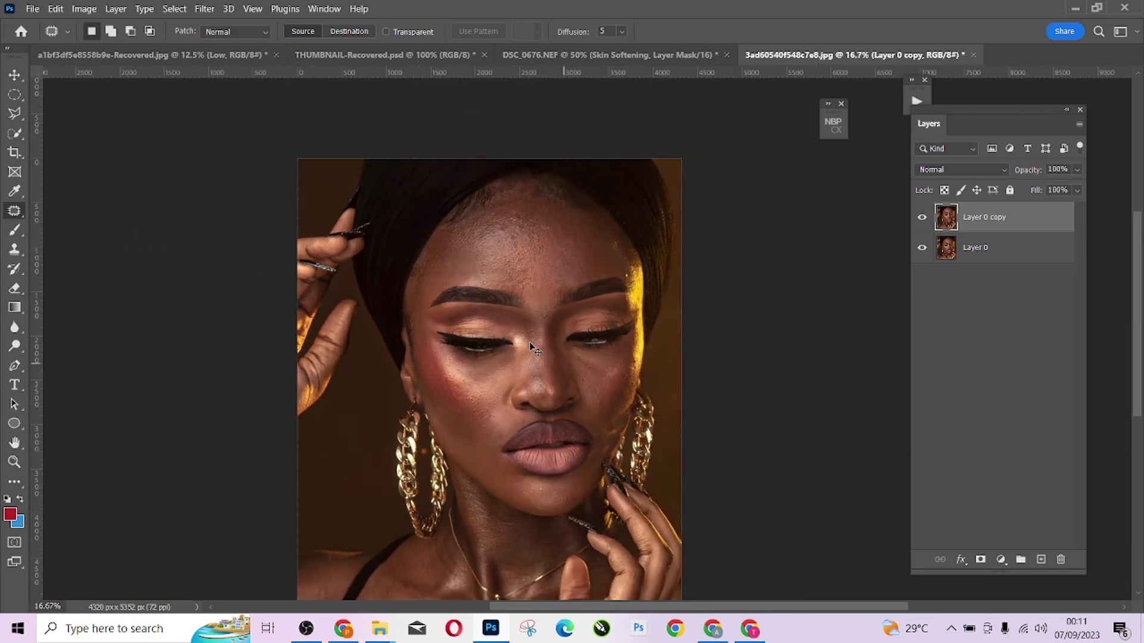
scroll(535, 350, down, 1)
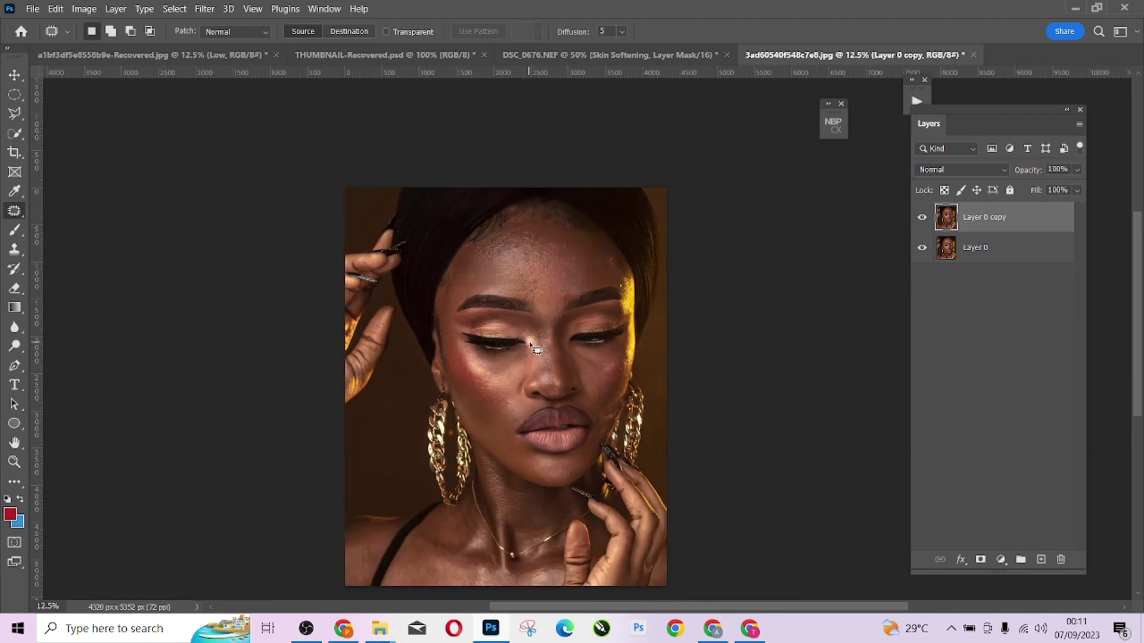
click(922, 219)
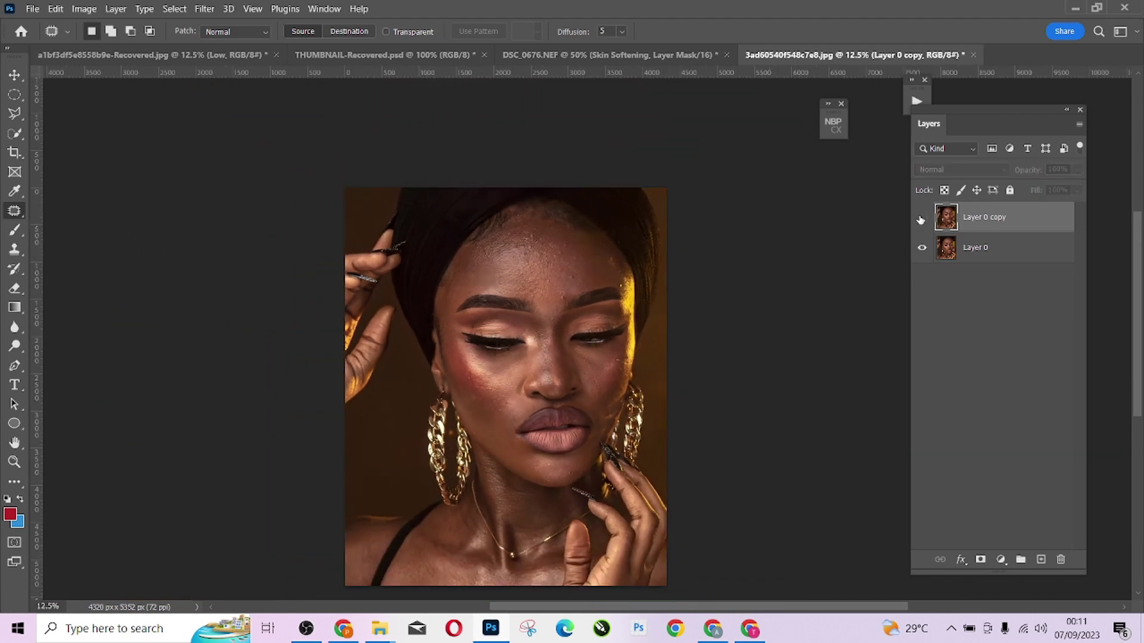
click(921, 220)
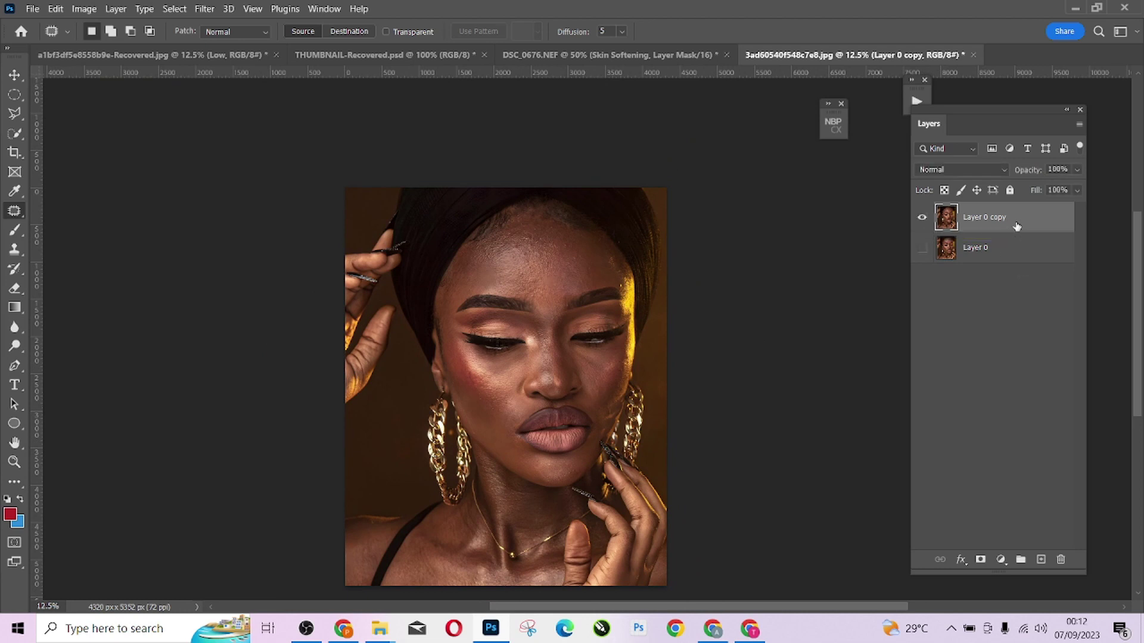
Step: Duplicate Layer 0 copy twice and rename the lower of the two duplicates low
key(ctrl+j)
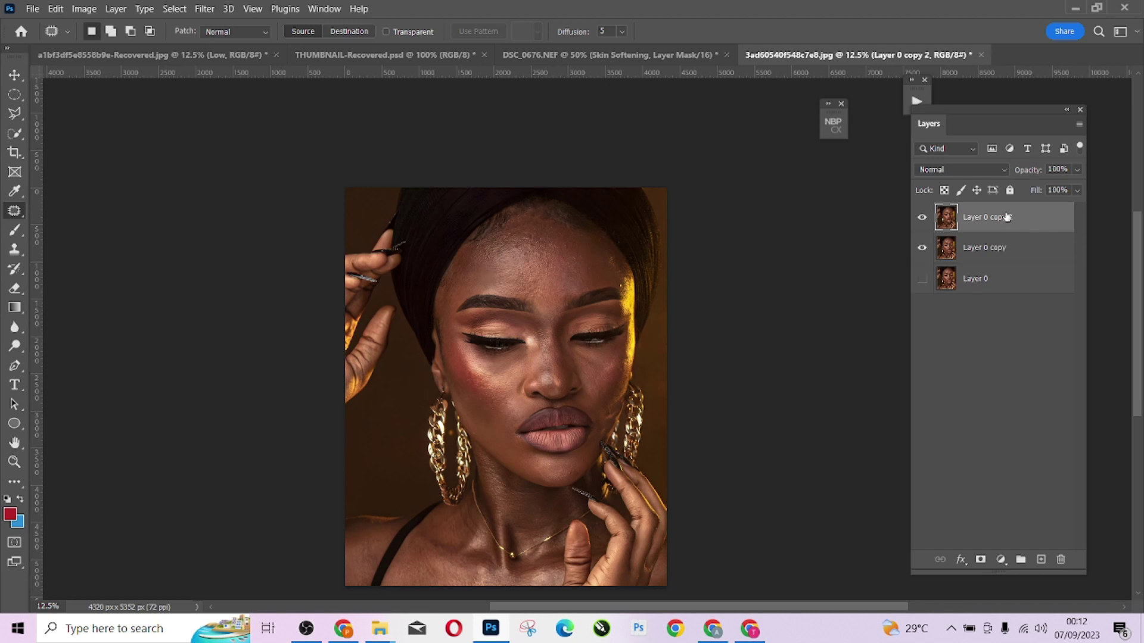
key(ctrl+j)
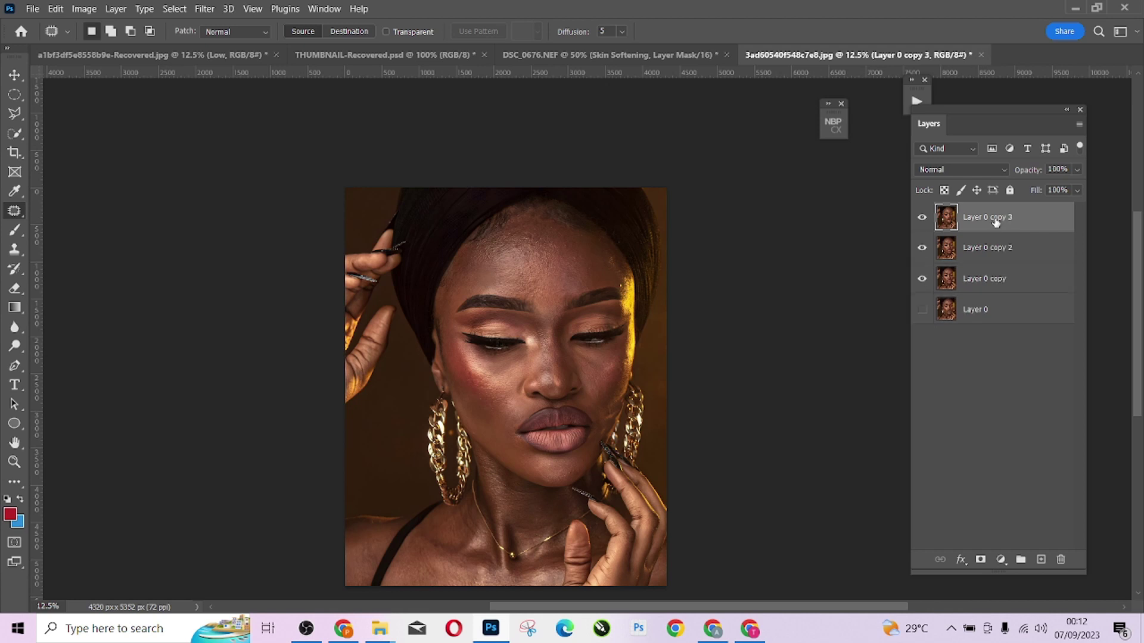
click(982, 256)
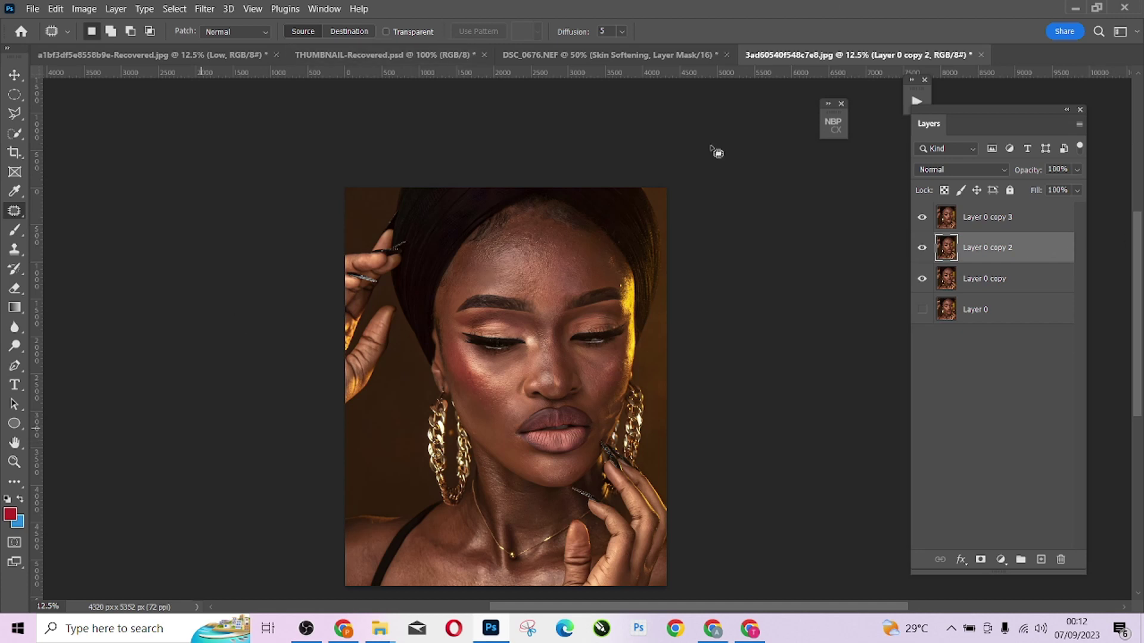
double_click(984, 248)
key(BackSpace)
key(Return)
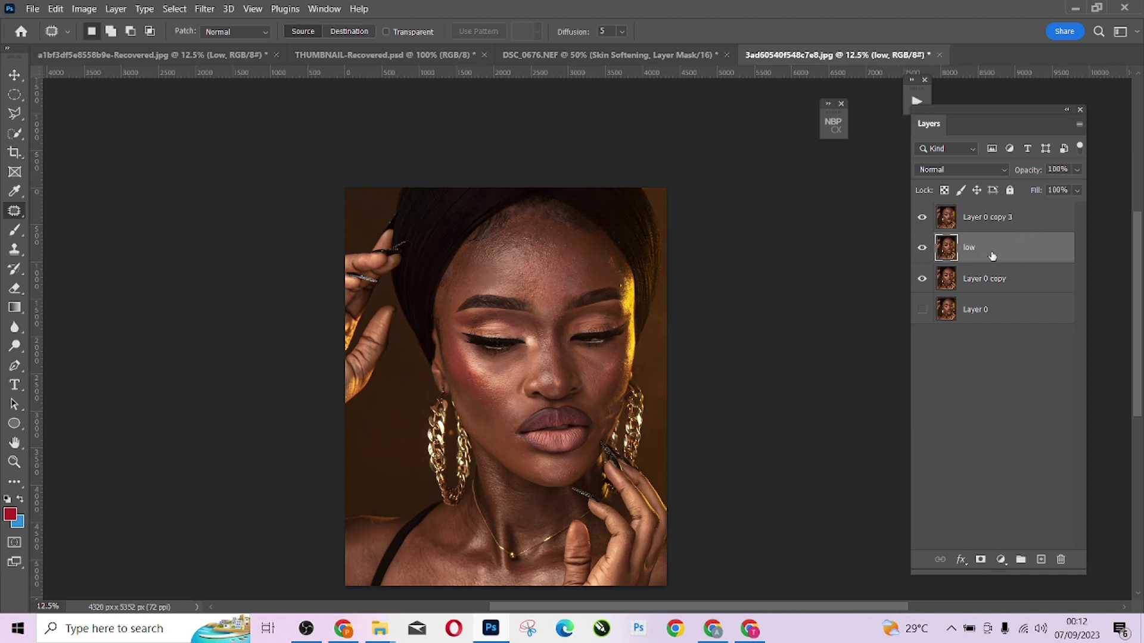
Step: Rename the topmost duplicate layer High
double_click(986, 218)
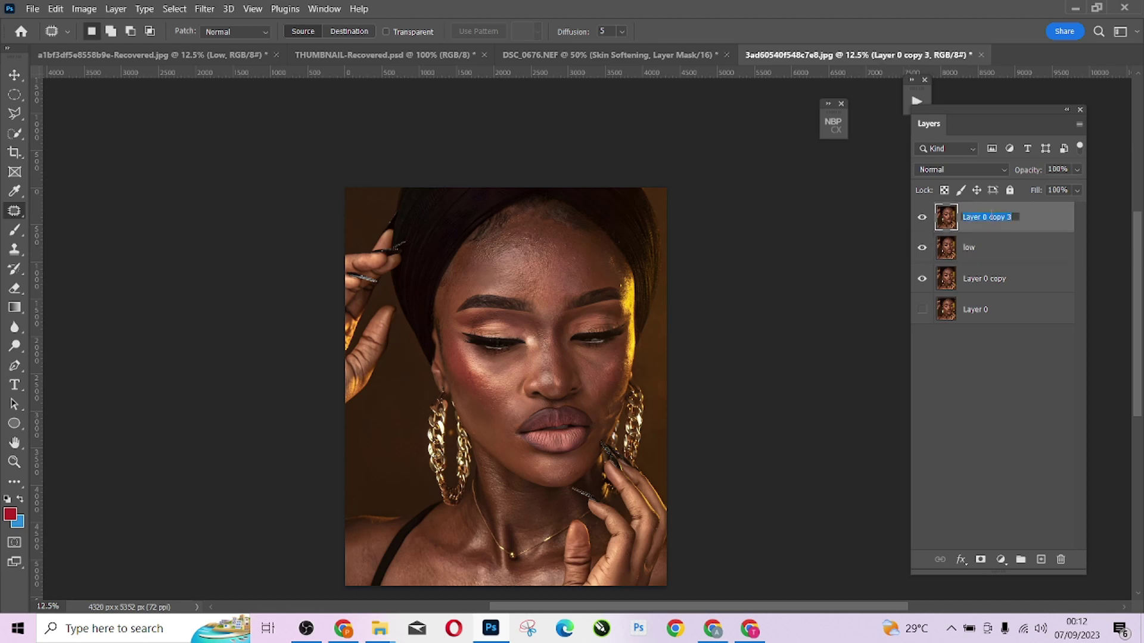
text(High)
key(Return)
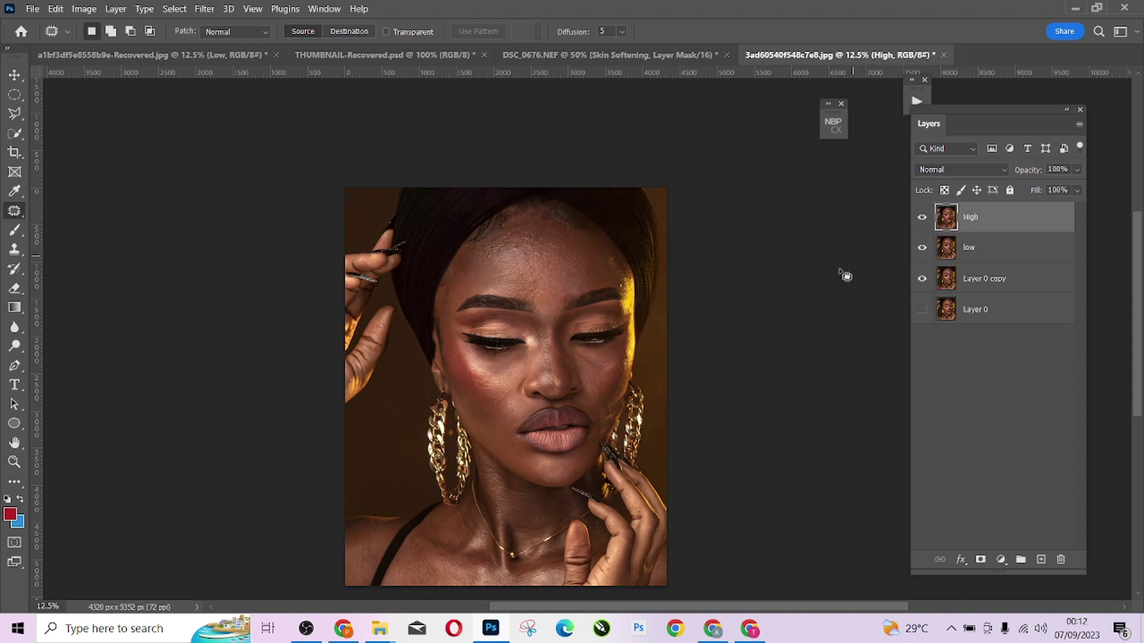
Step: Hide the High layer and open the Gaussian Blur filter for the low layer
key(v)
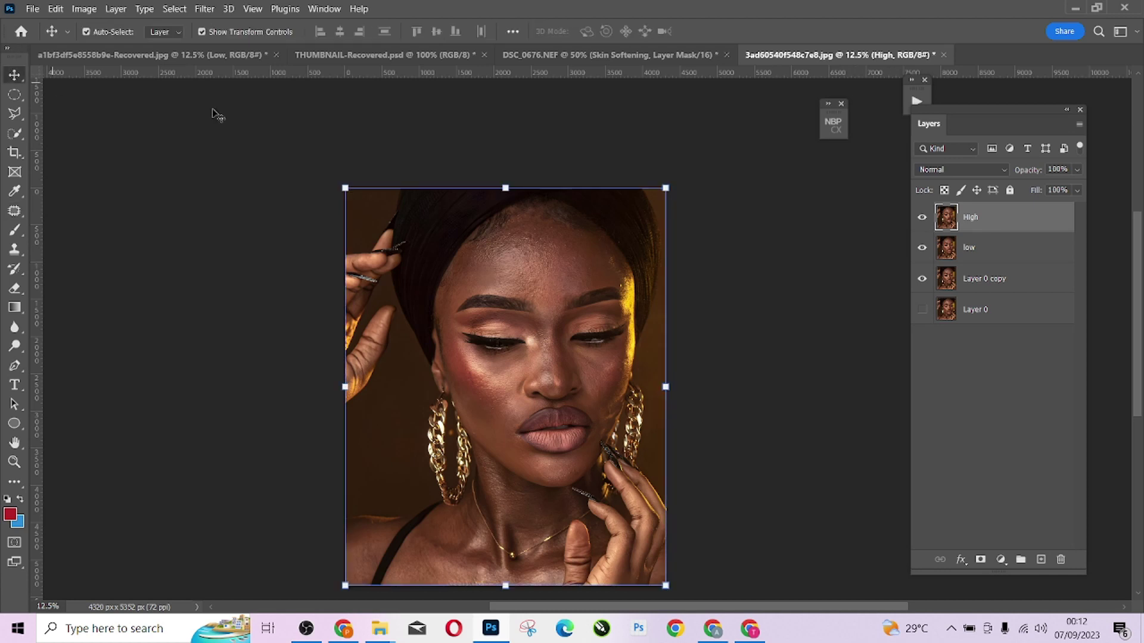
click(921, 221)
click(1013, 249)
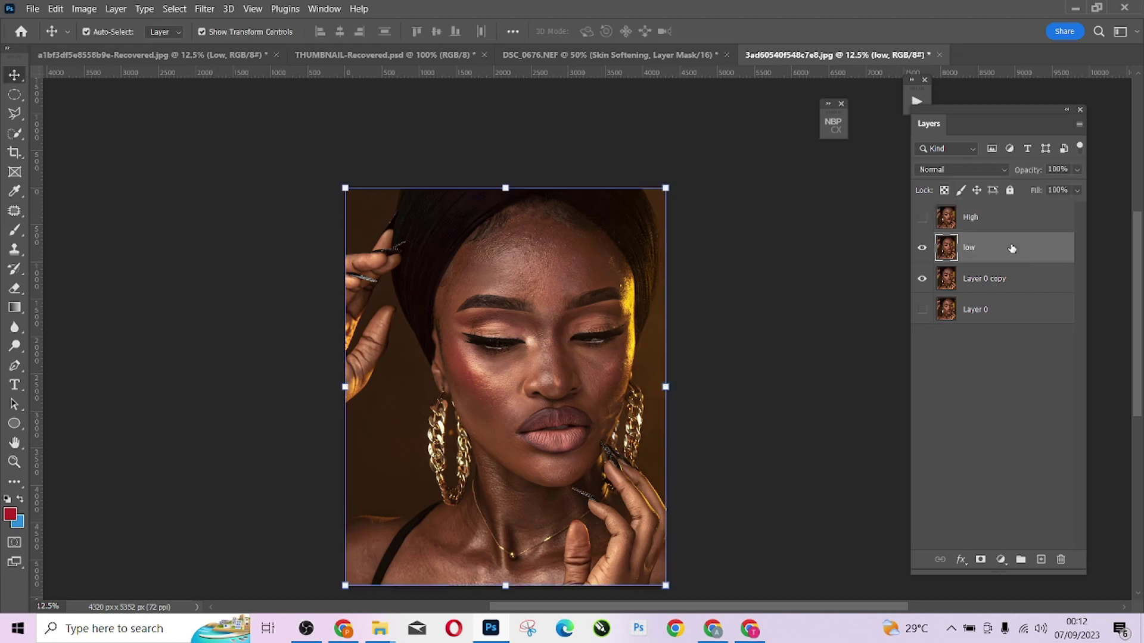
click(205, 10)
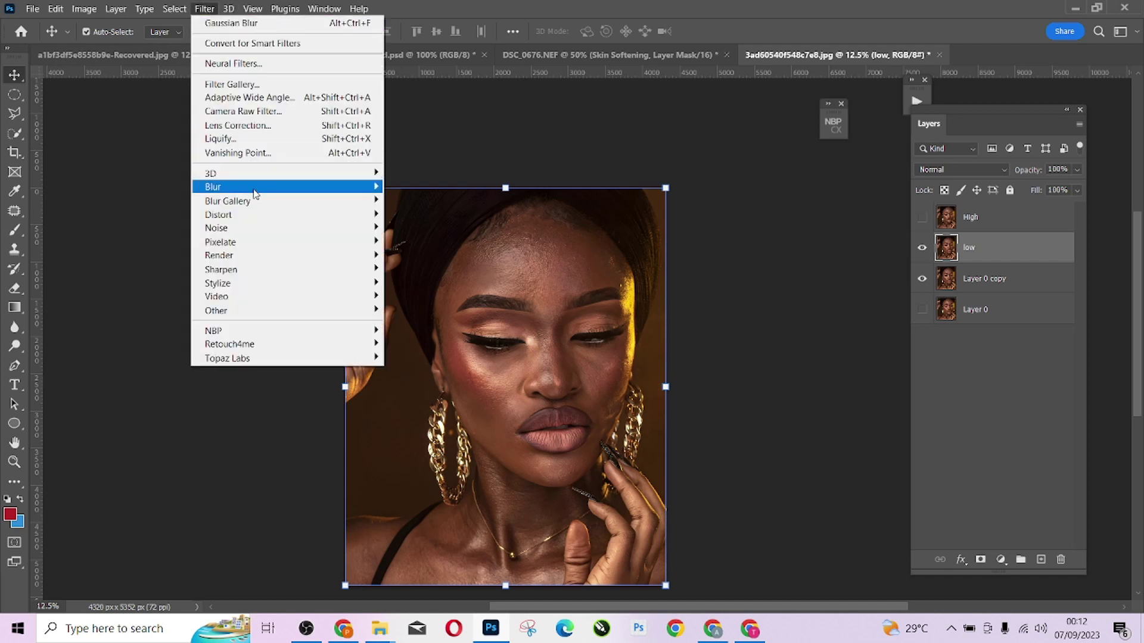
mouse_move(255, 188)
click(428, 242)
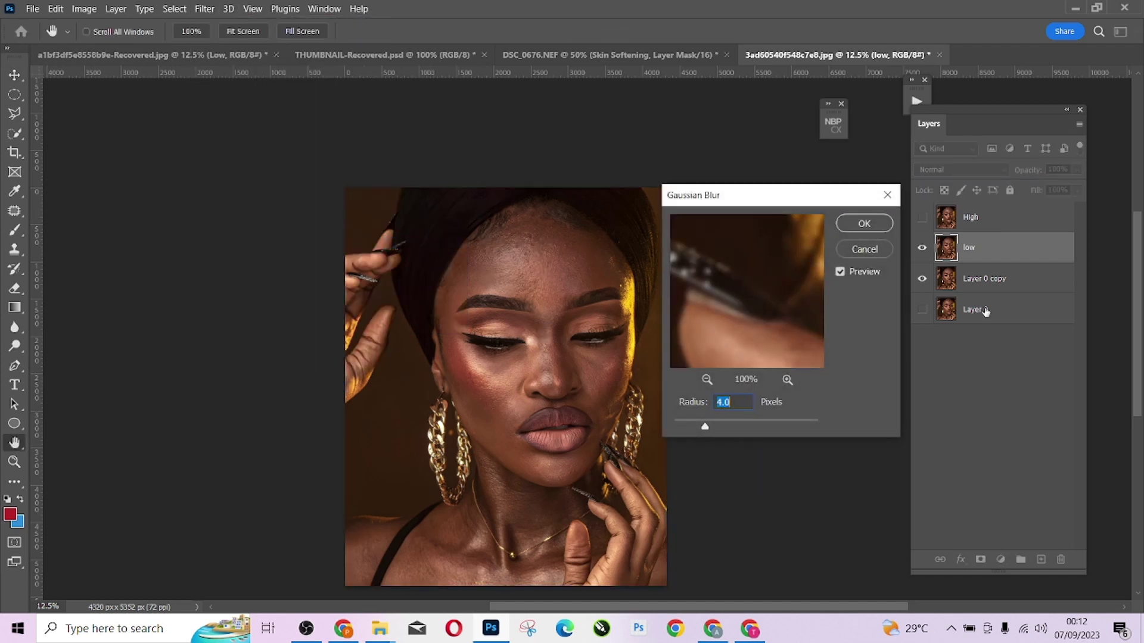
Step: Try Gaussian Blur radii of 8.6, 6.6 and 5.4 pixels while checking the forehead skin in the filter preview
drag(710, 435, 727, 430)
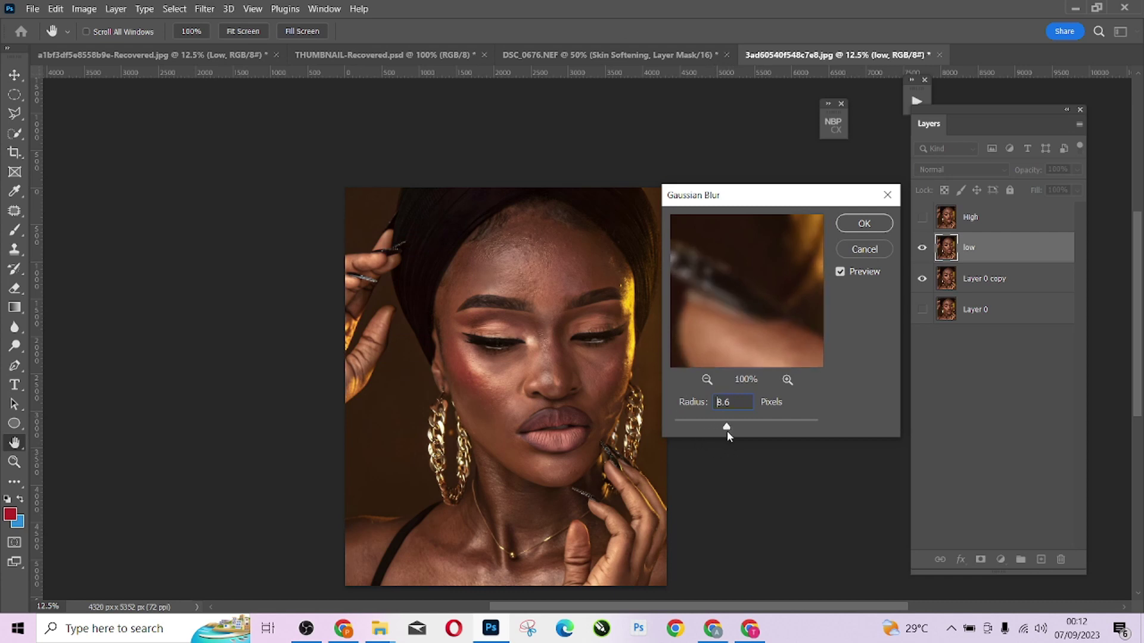
drag(742, 233, 749, 253)
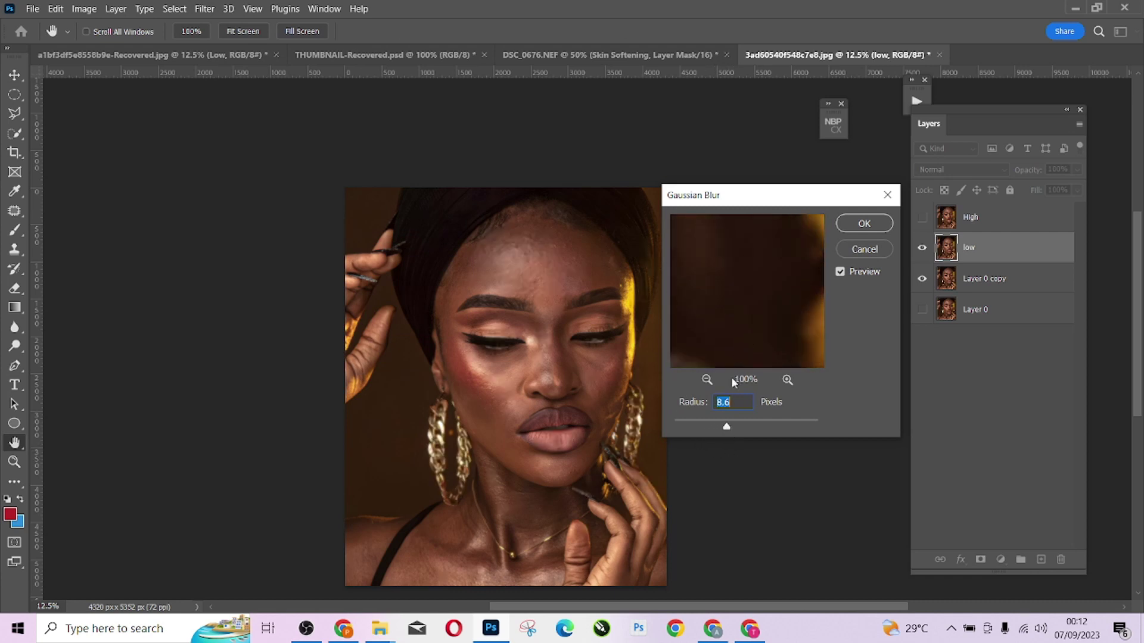
click(708, 380)
click(707, 380)
drag(735, 358, 753, 340)
drag(734, 229, 749, 302)
drag(726, 428, 721, 430)
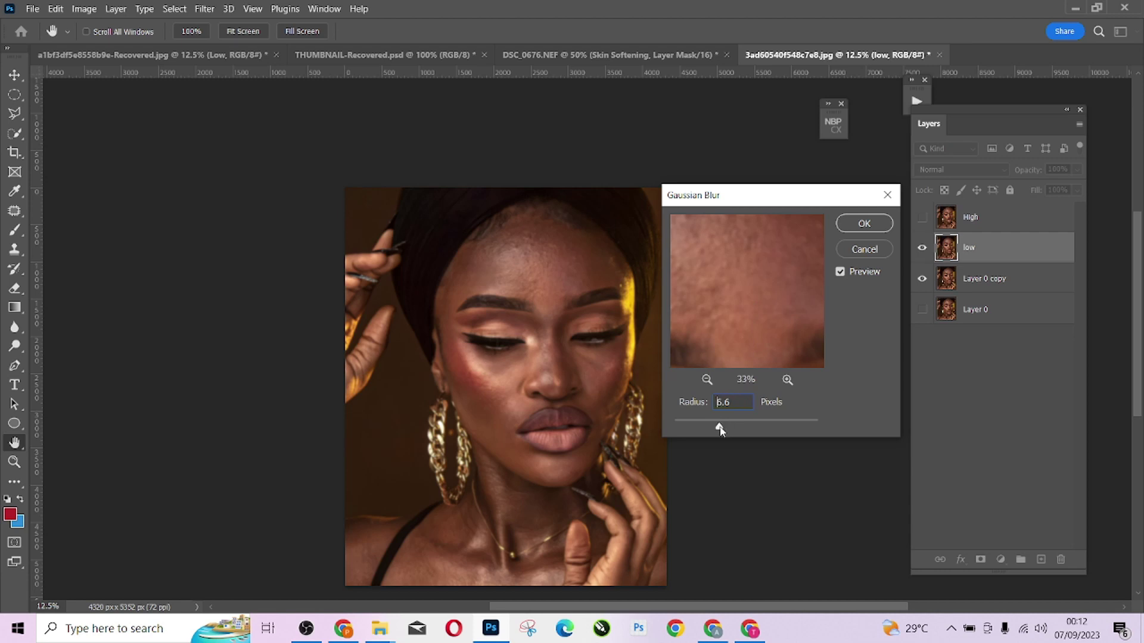
click(707, 380)
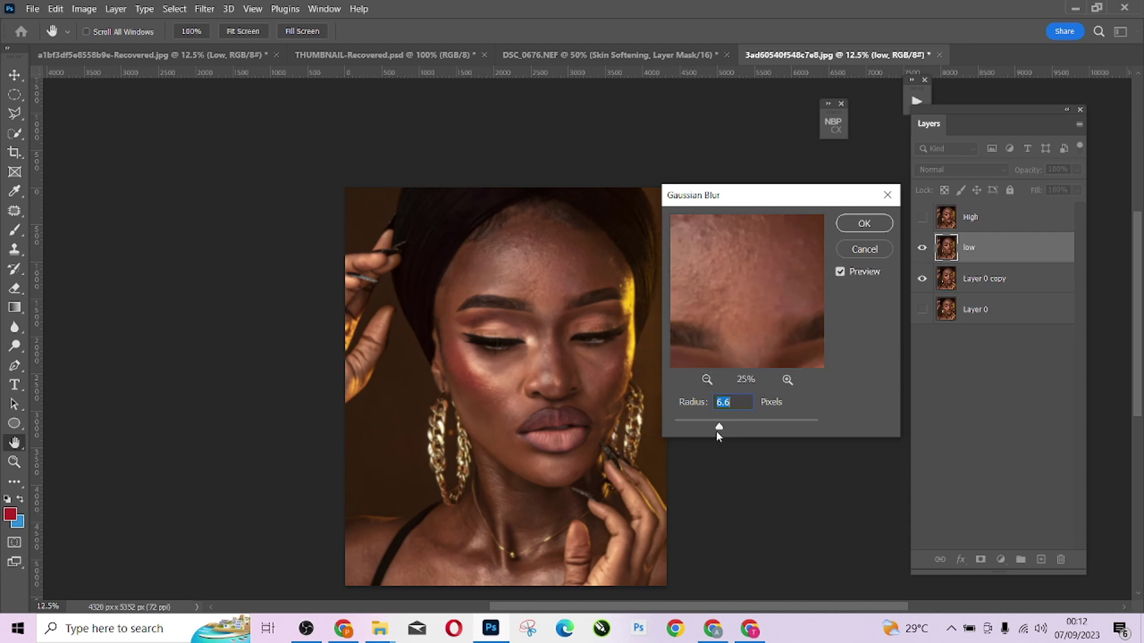
drag(717, 429, 713, 427)
click(707, 380)
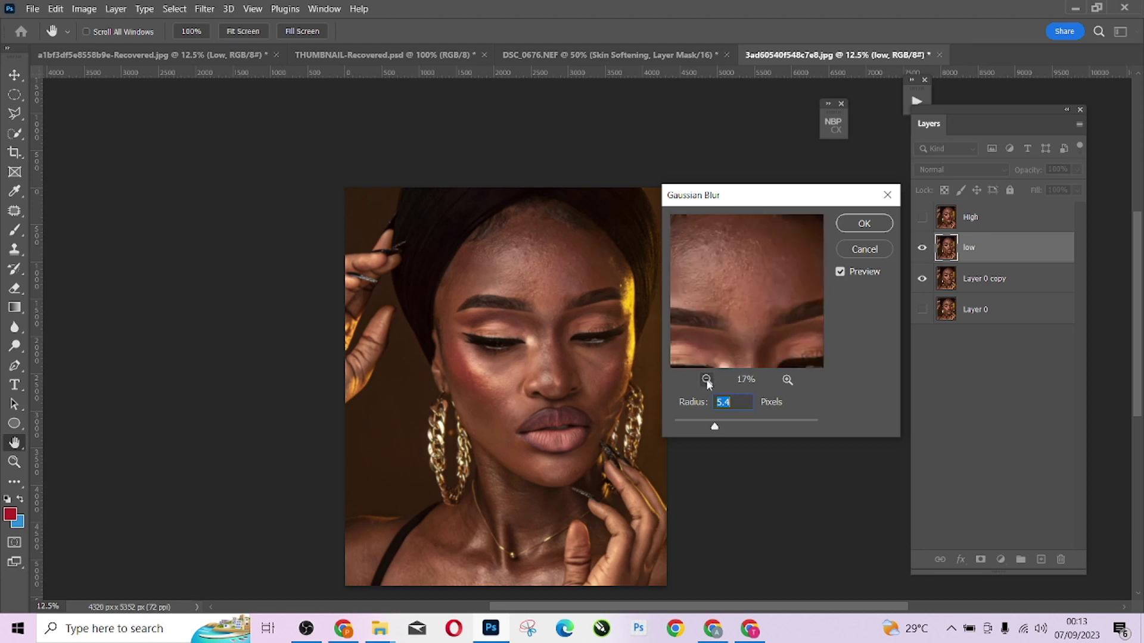
Step: Test blur radii of 16.6 and 9.0 pixels, and set the radius to 12.5 pixels
drag(718, 428, 736, 431)
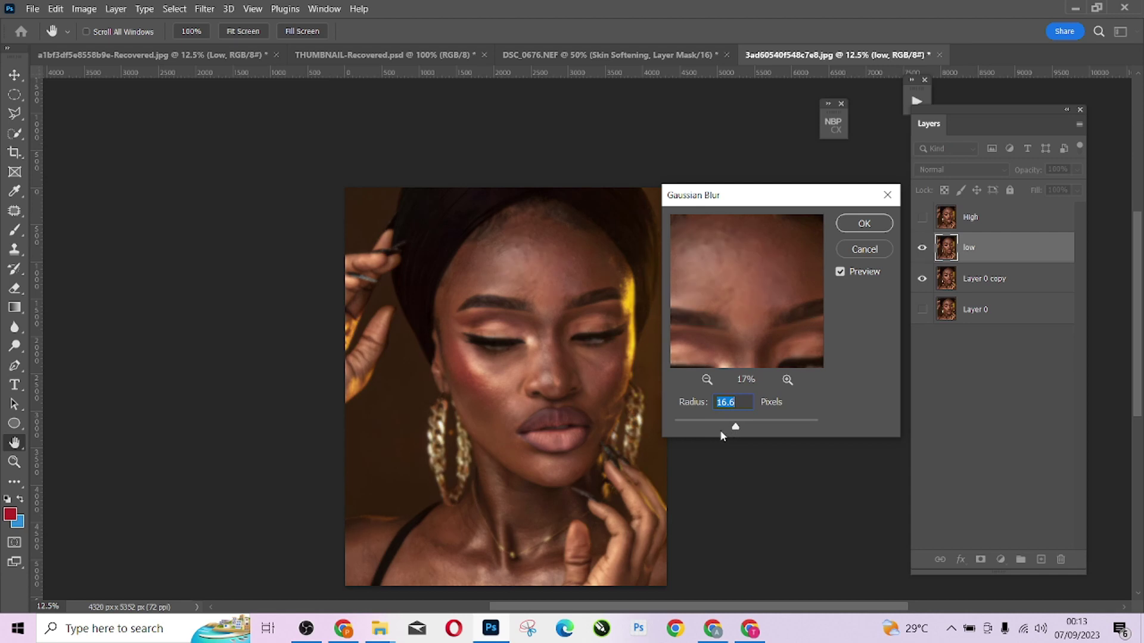
drag(734, 428, 728, 428)
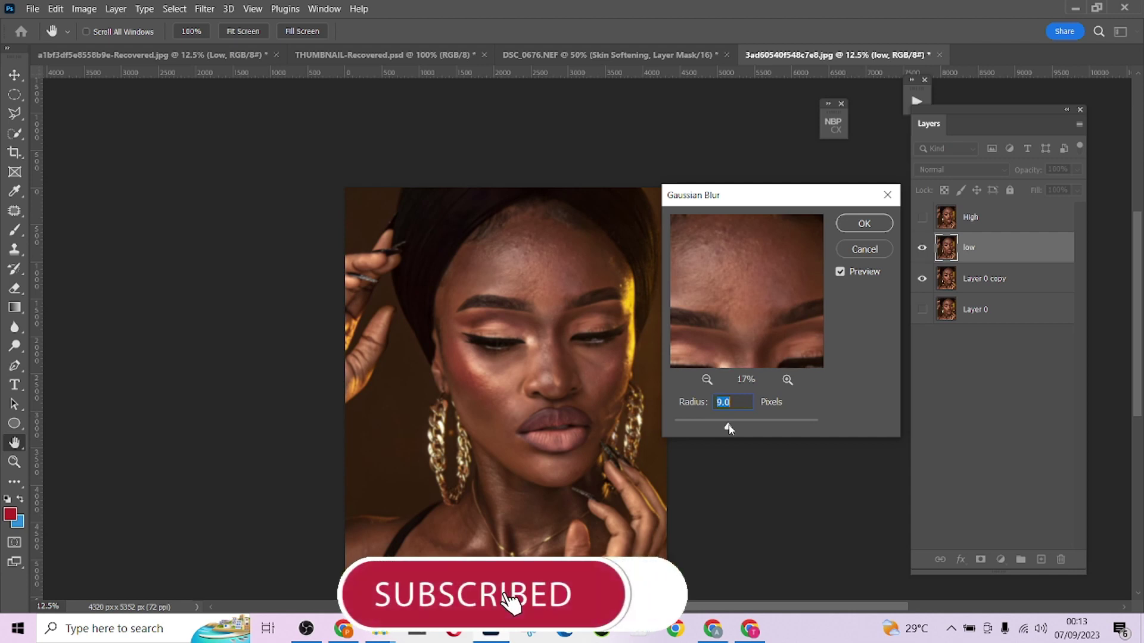
click(707, 380)
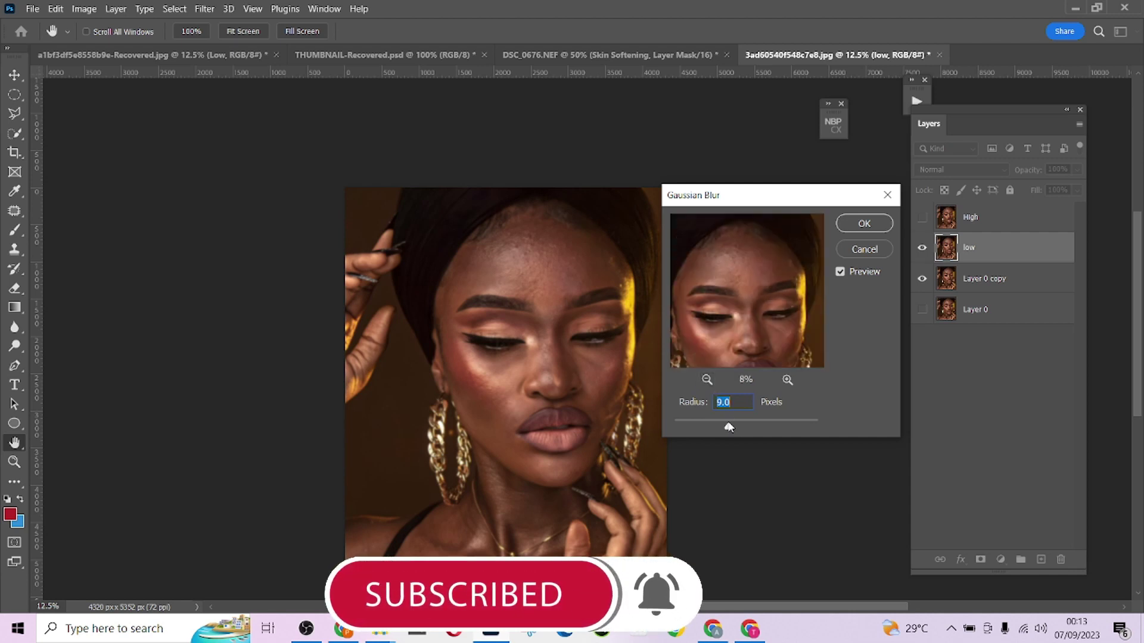
drag(728, 427, 734, 429)
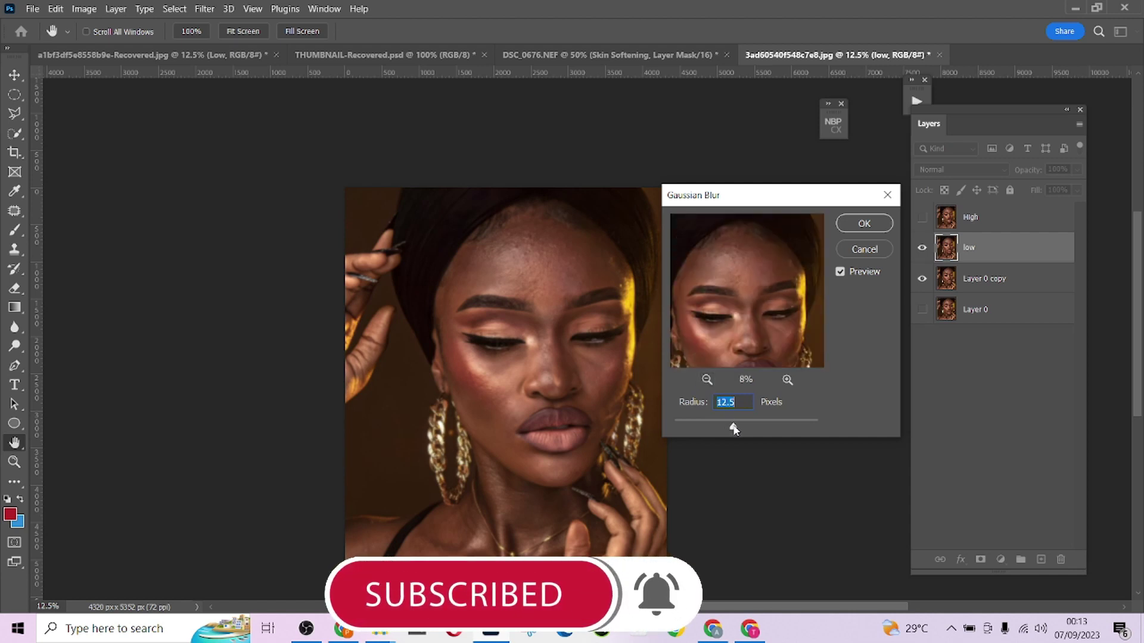
click(786, 379)
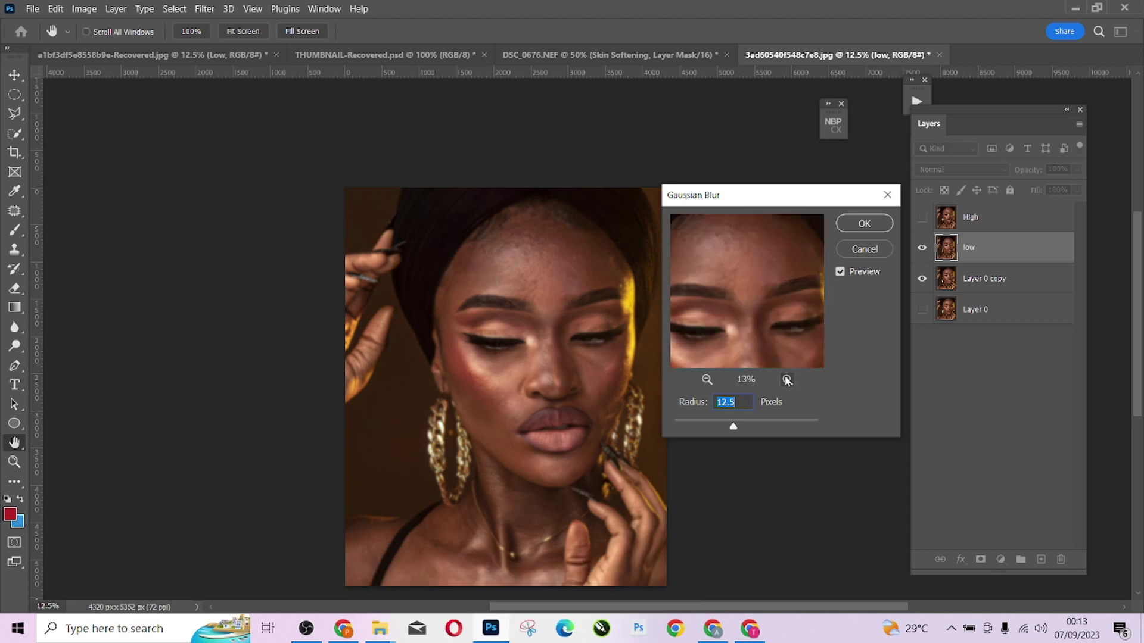
Step: Compare the portrait with and without the blur preview, fine-tune the radius and apply the Gaussian Blur to the low layer
click(839, 271)
click(840, 272)
click(840, 273)
click(840, 273)
drag(736, 429, 737, 430)
click(867, 223)
key(v)
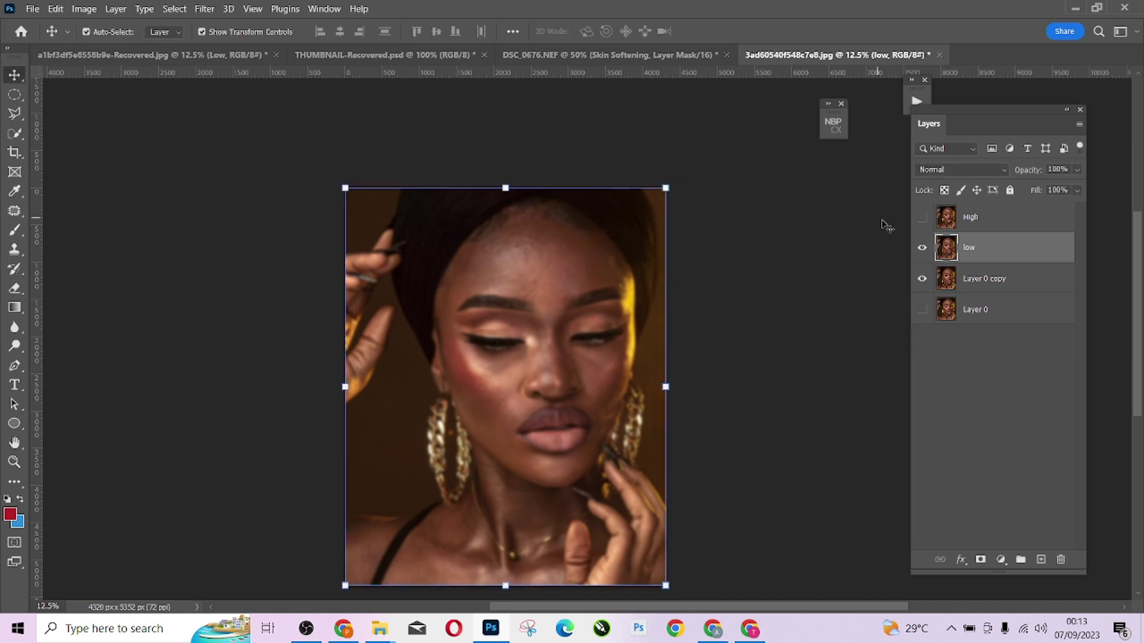
Step: Show the High layer and run Apply Image on it with low as the source layer, Subtract blending, scale 2 and offset 128
click(1007, 225)
click(923, 218)
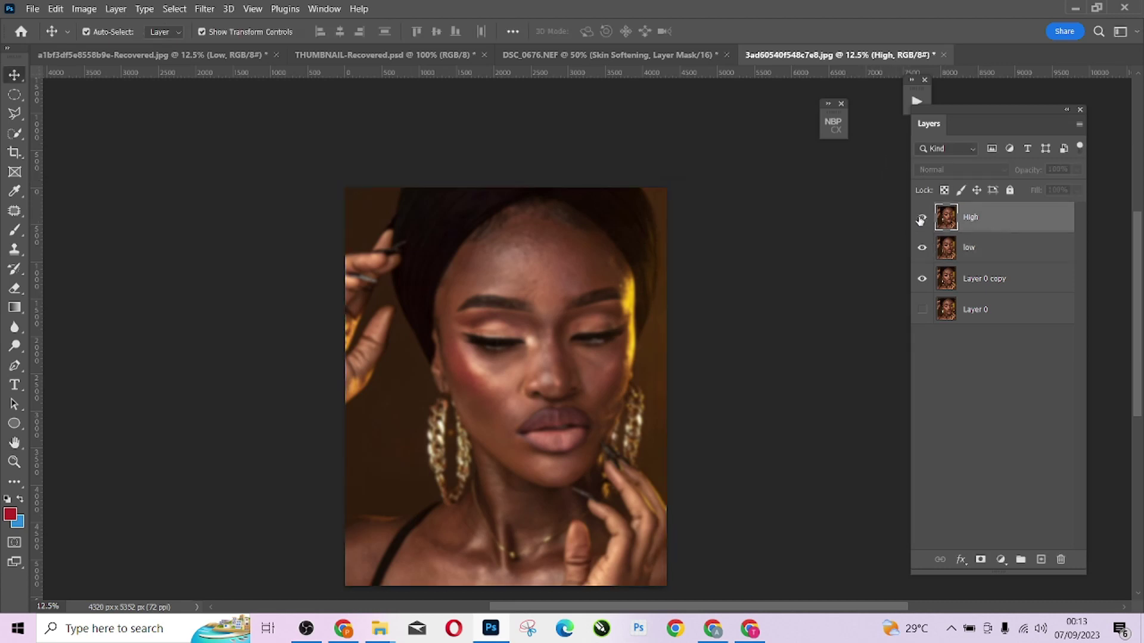
click(84, 8)
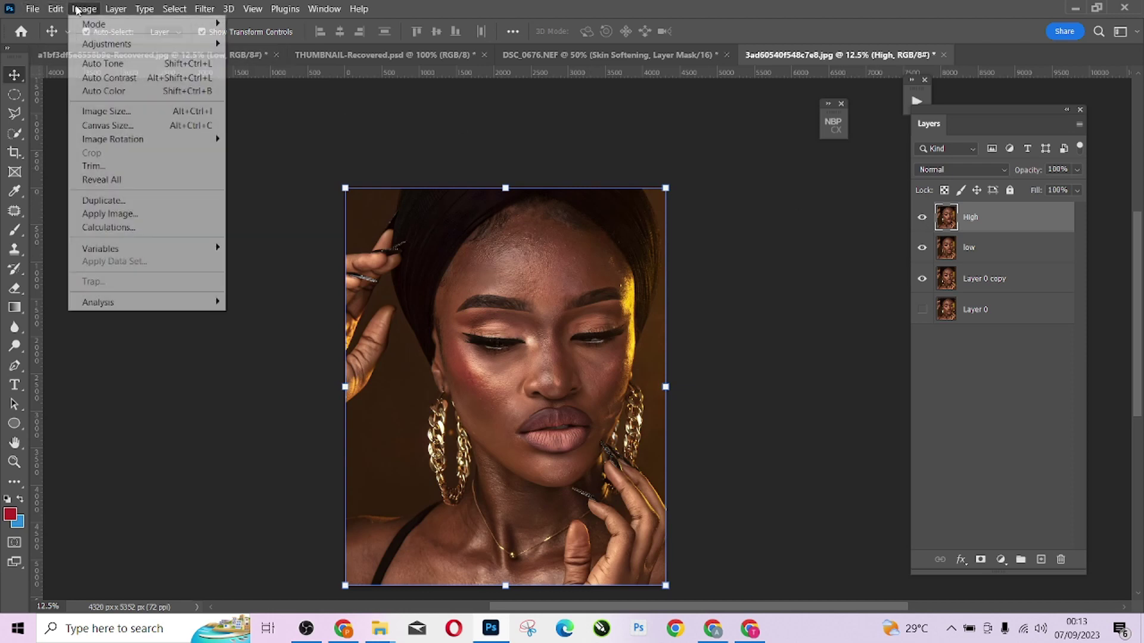
click(113, 213)
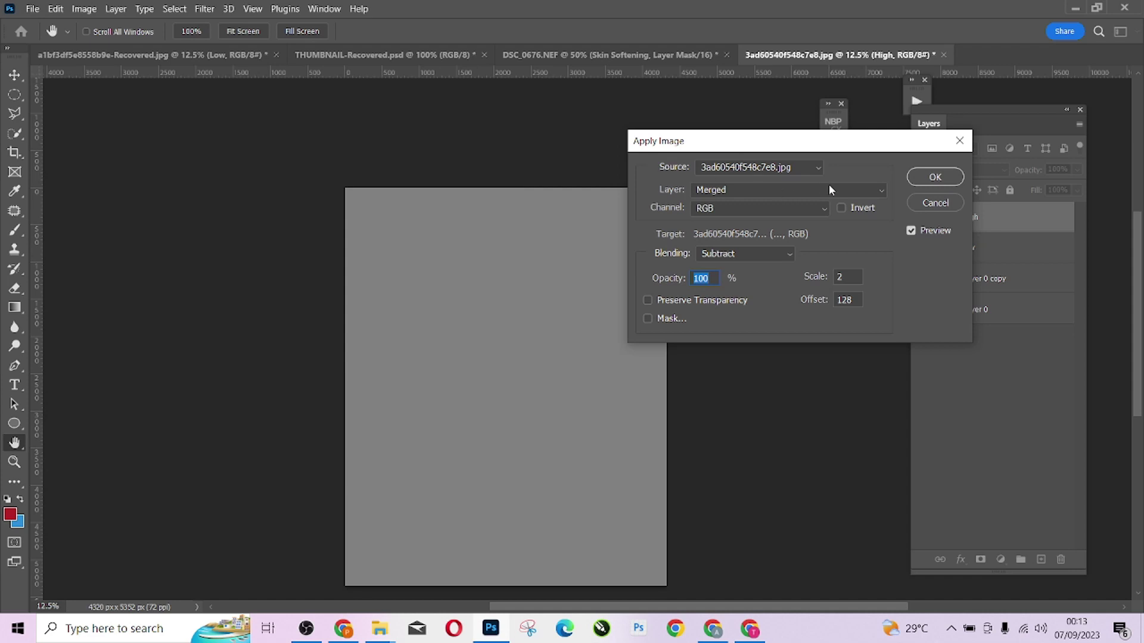
click(829, 185)
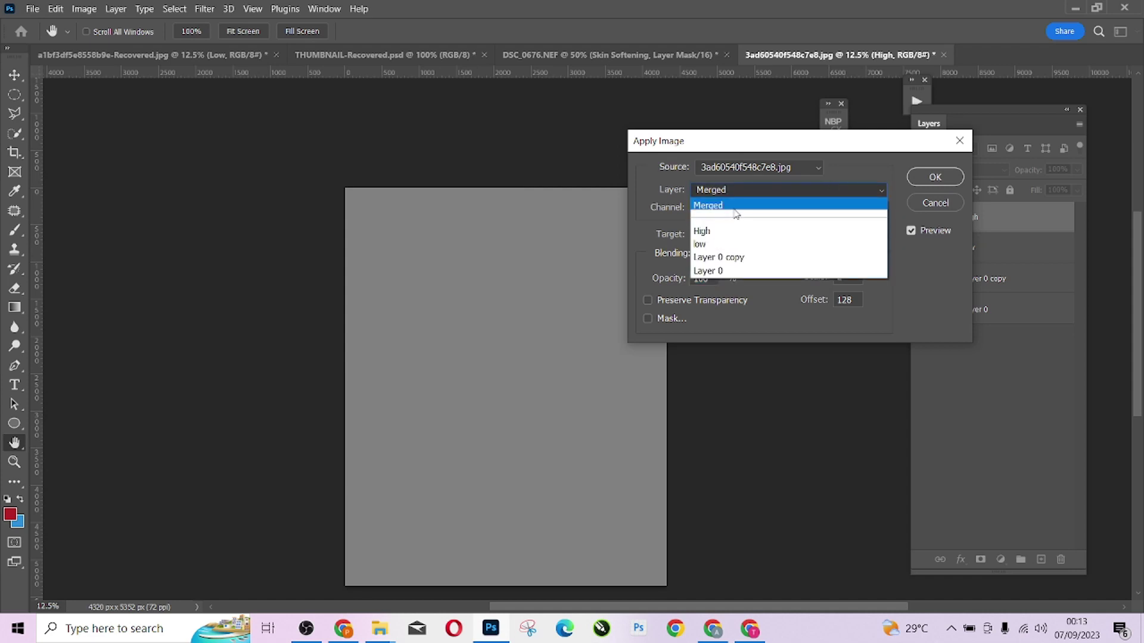
click(724, 244)
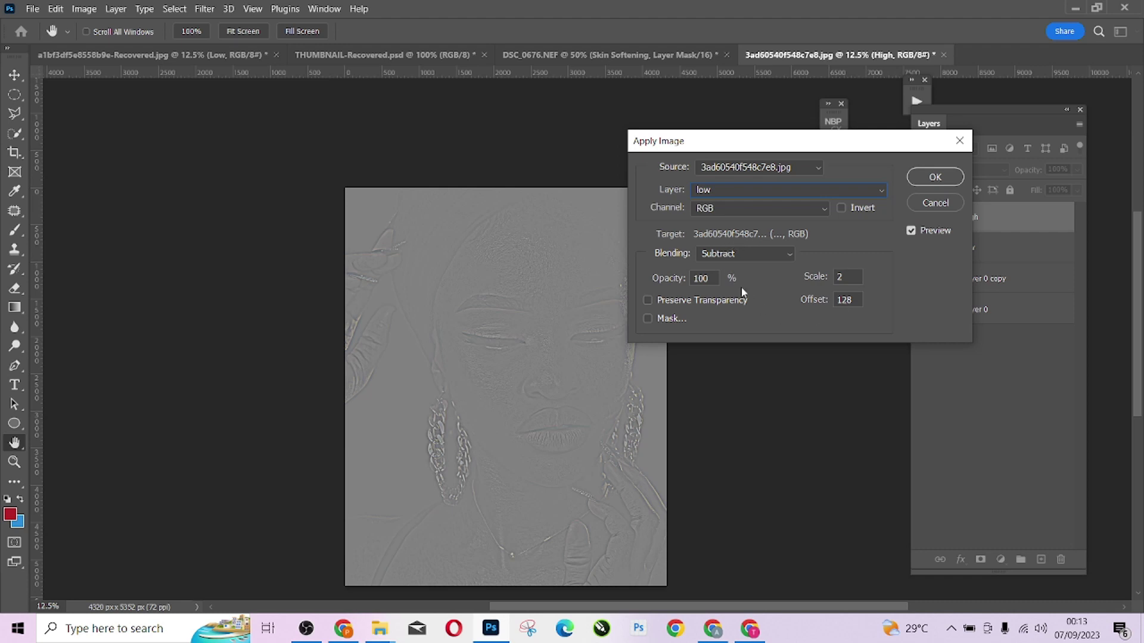
click(922, 174)
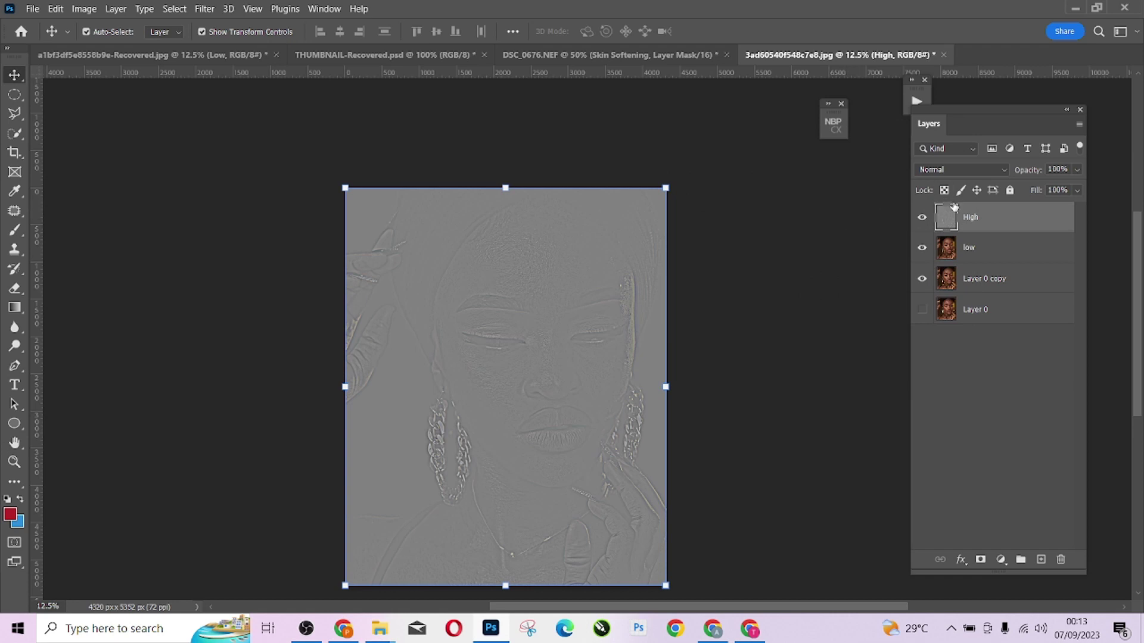
Step: Set the High layer's blend mode to Linear Light and group it with the low layer
click(963, 169)
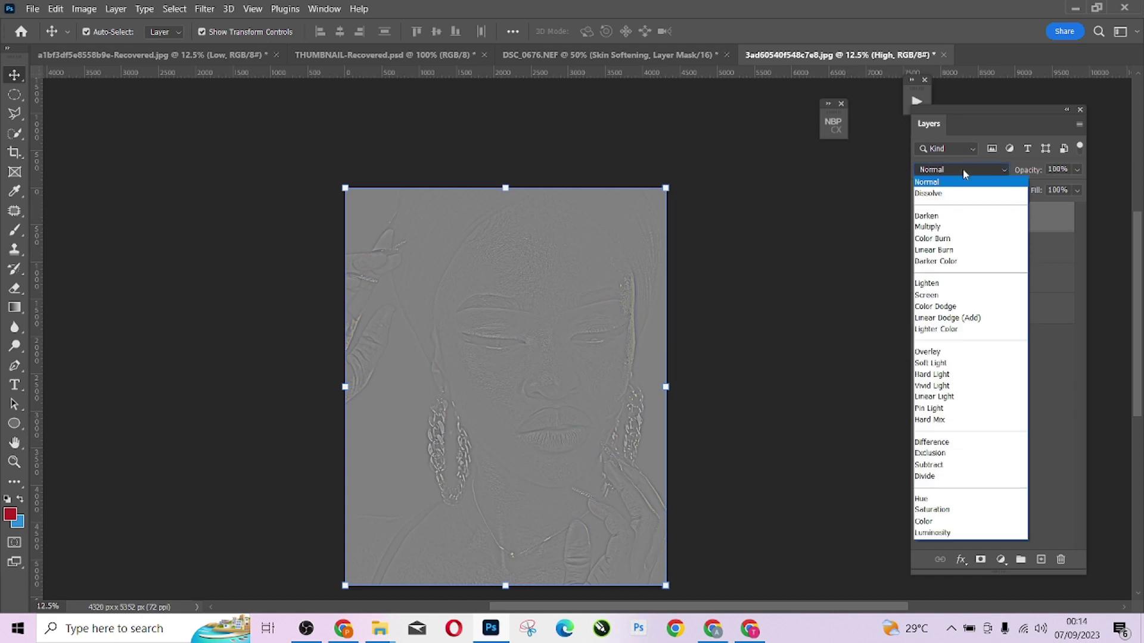
click(948, 397)
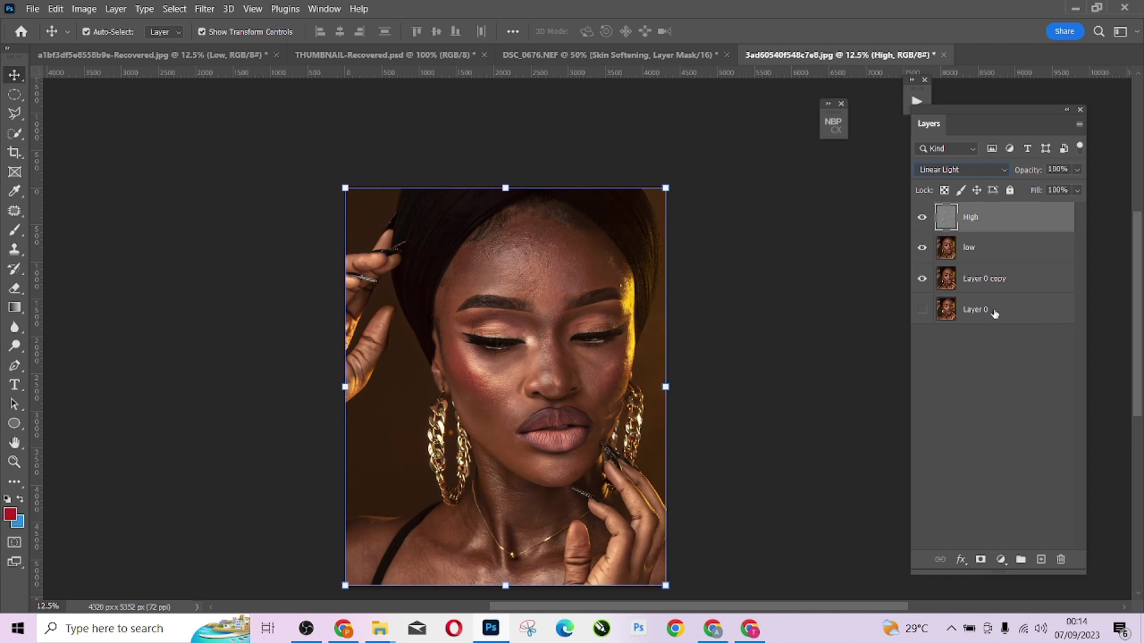
shift+click(983, 255)
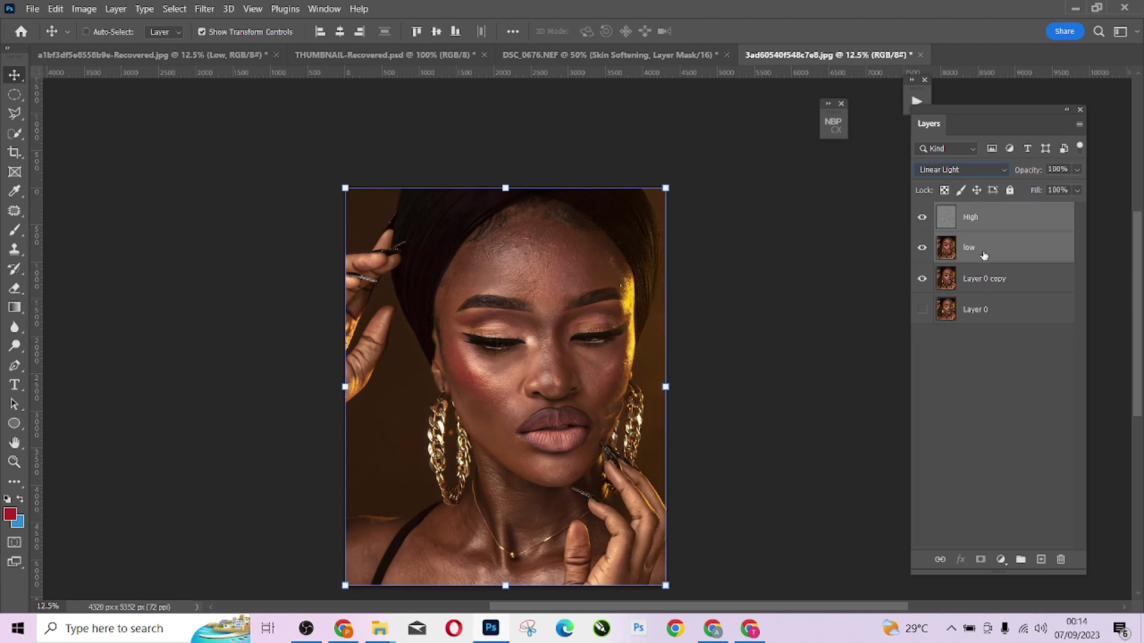
key(ctrl+g)
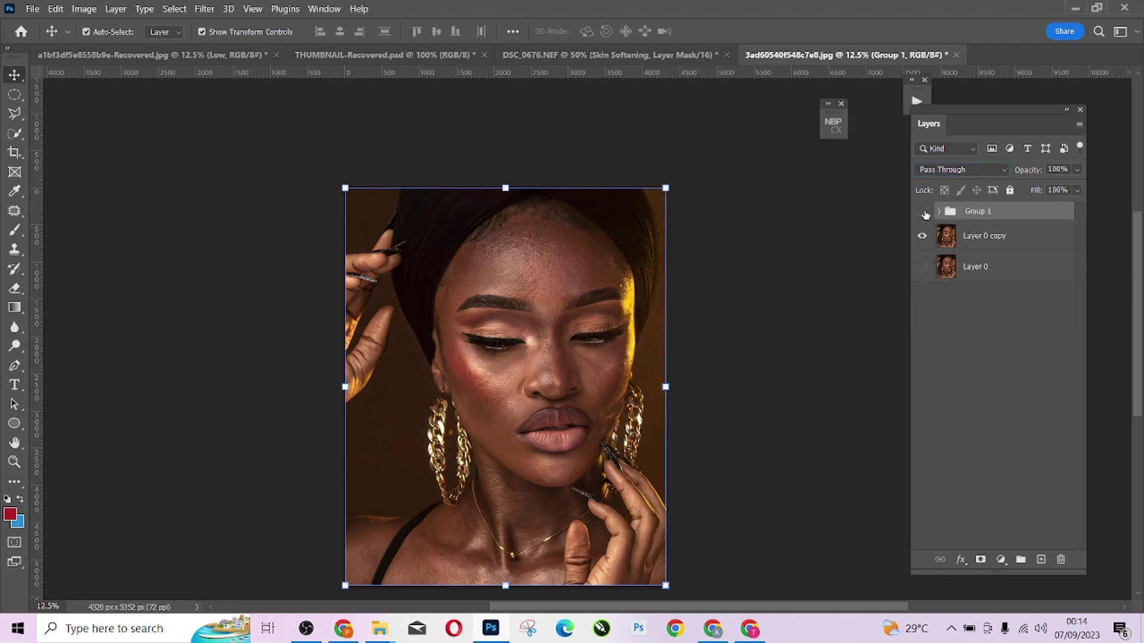
Step: Expand the new group, select the low layer and activate the Mixer Brush Tool
click(923, 212)
click(939, 212)
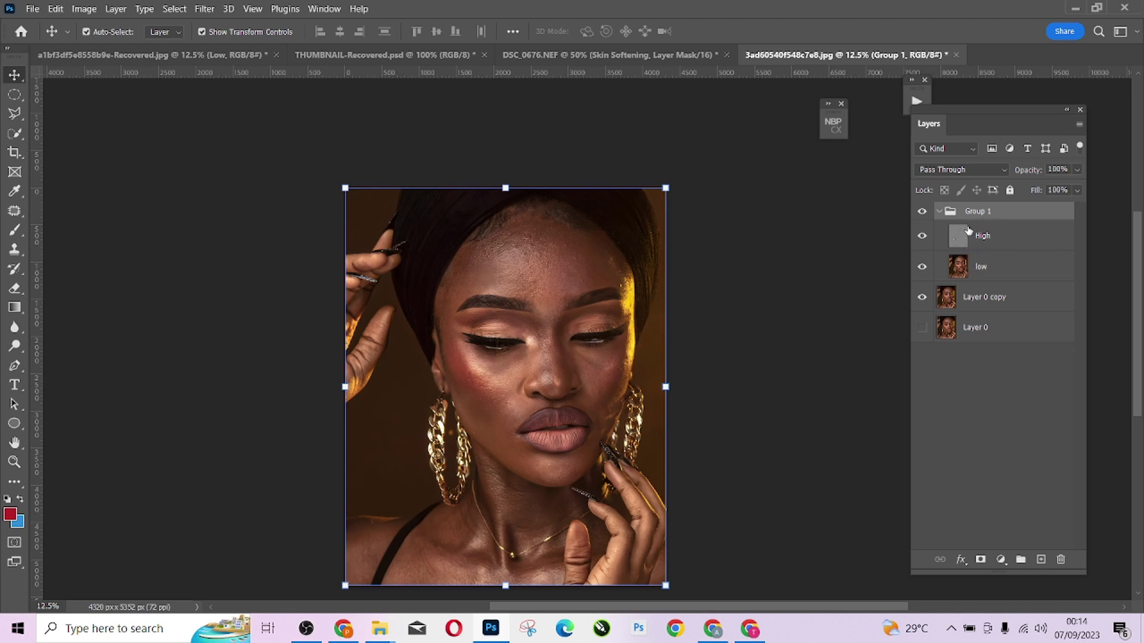
click(990, 271)
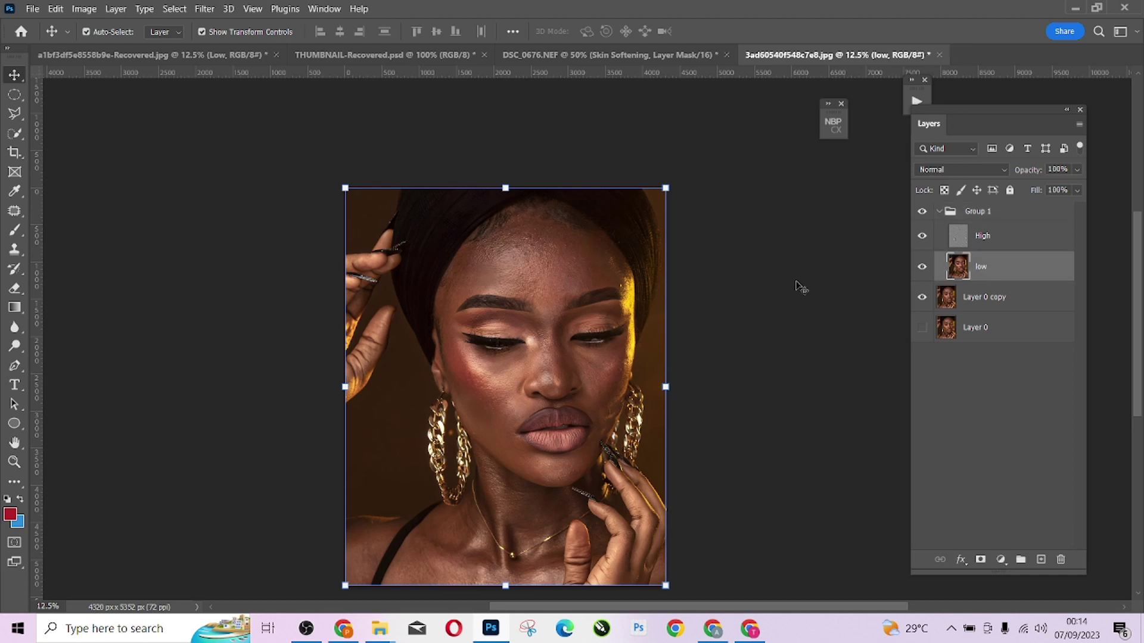
click(15, 233)
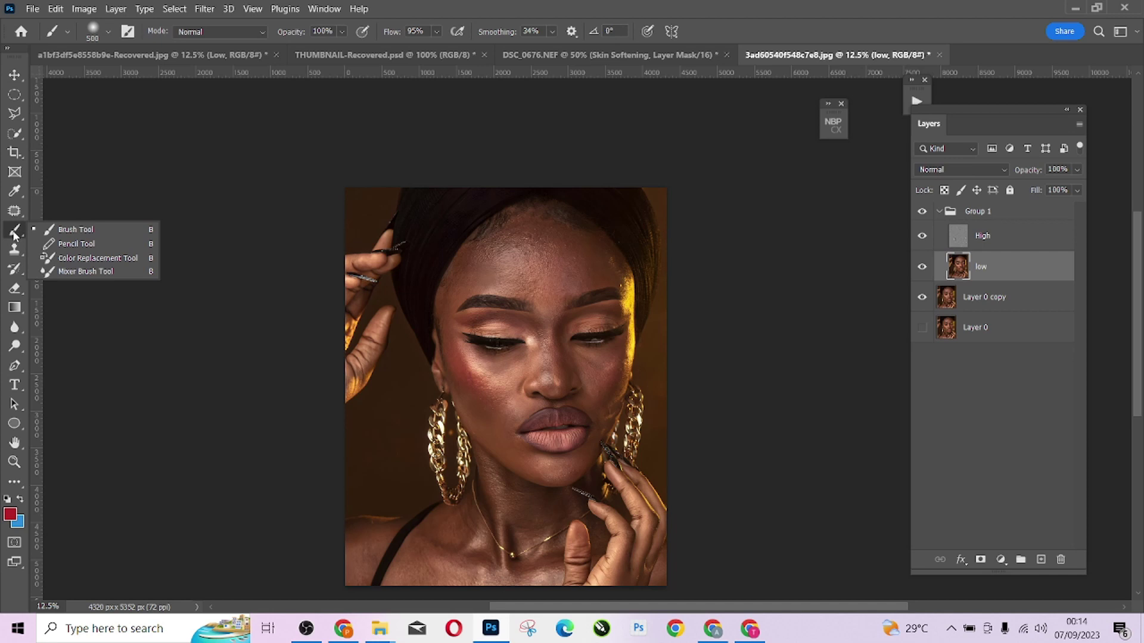
click(15, 234)
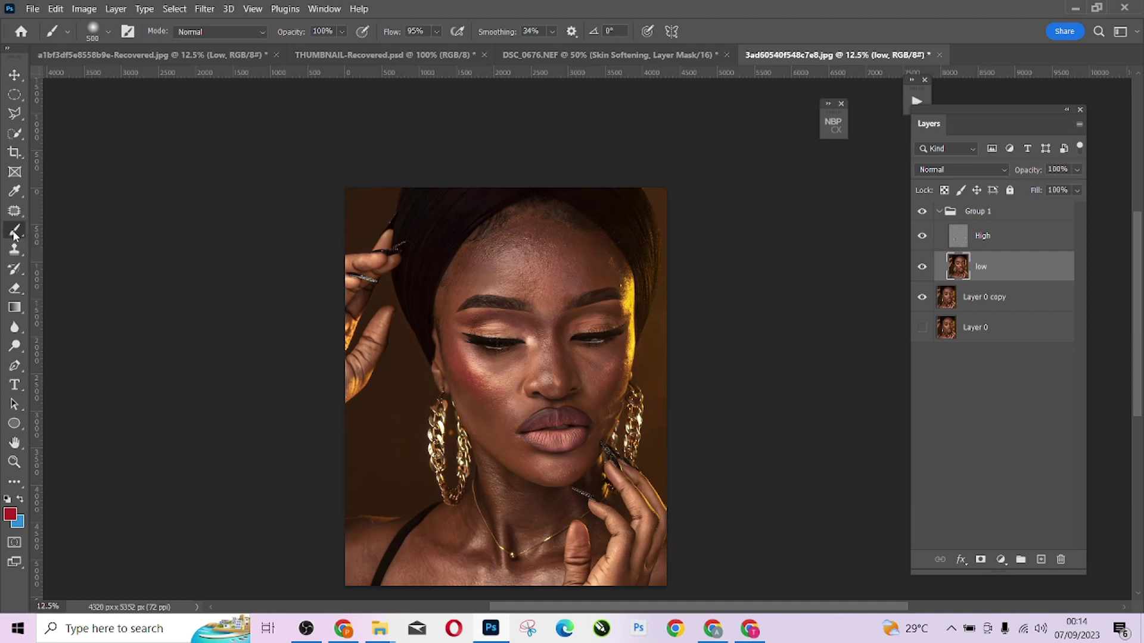
click(13, 485)
click(13, 486)
right_click(15, 232)
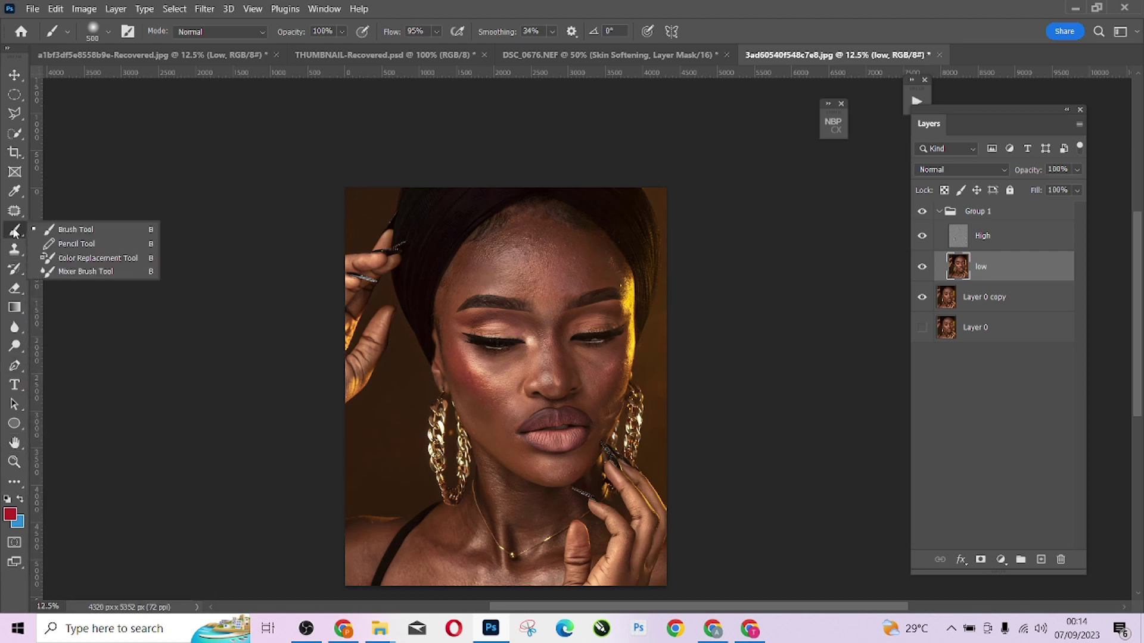
click(79, 272)
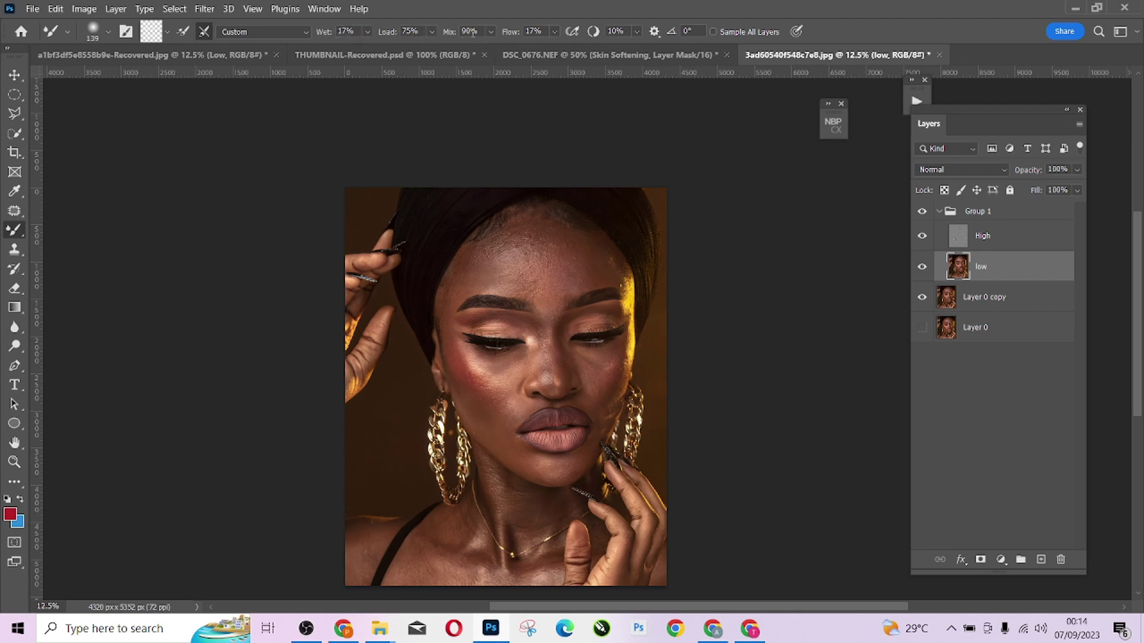
Step: Set the Mixer Brush flow to 100%
click(556, 31)
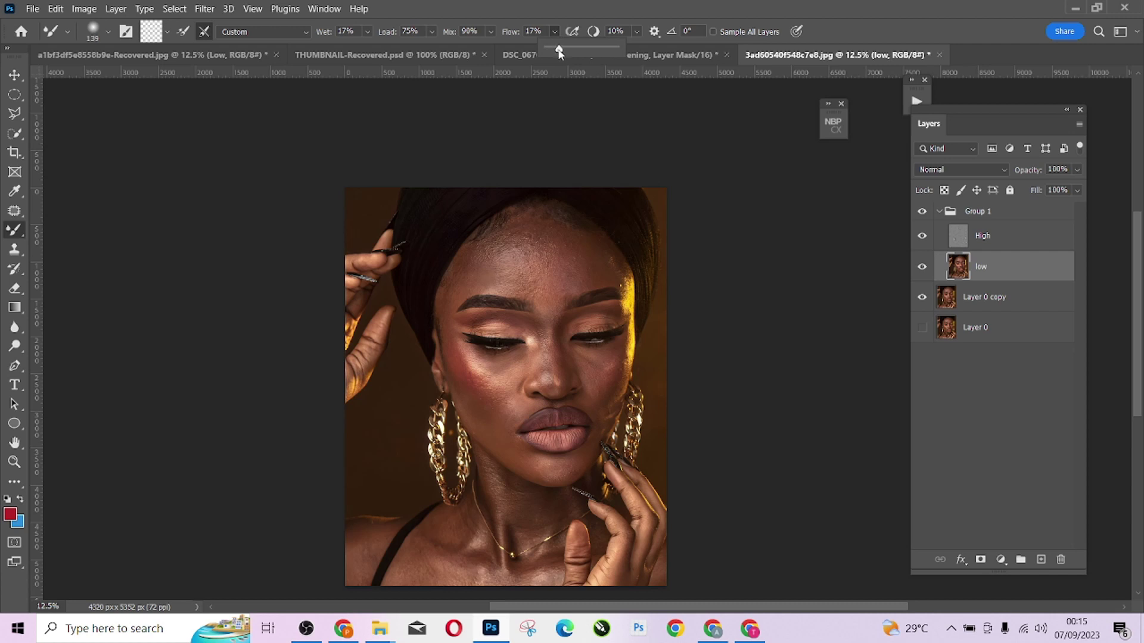
drag(560, 51, 616, 52)
click(540, 275)
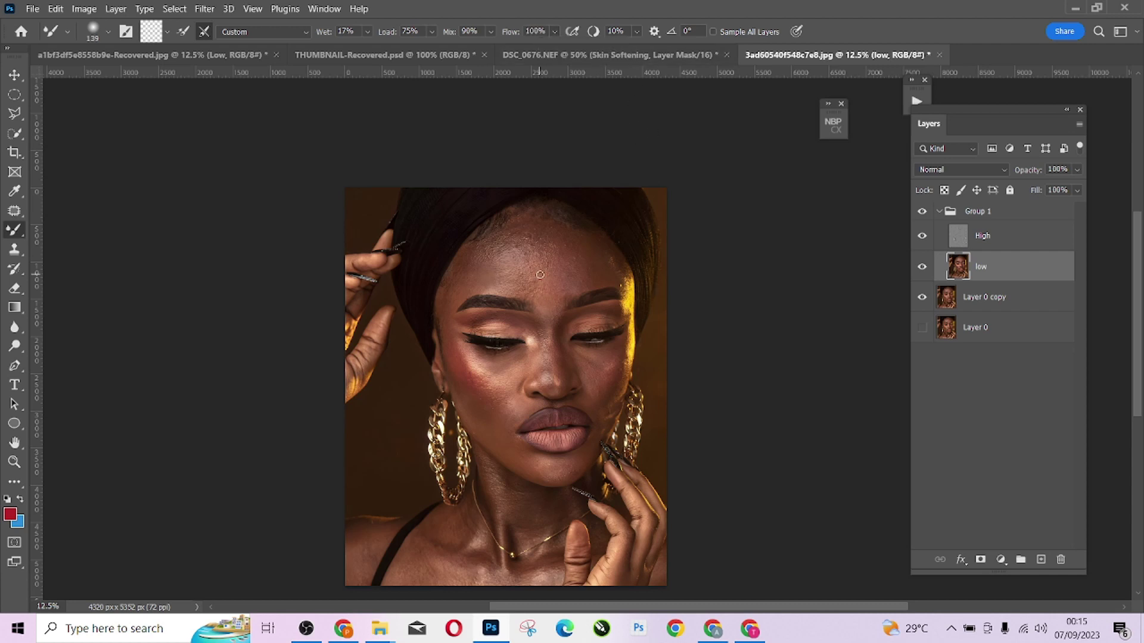
Step: Set the Mixer Brush size to 600 pixels and hide the High layer to expose the blurred low layer
key(bracketright)
key(bracketright)
key(bracketright)
key(bracketright)
key(bracketright)
key(bracketright)
key(bracketright)
key(bracketright)
key(bracketright)
key(bracketright)
key(ctrl+plus)
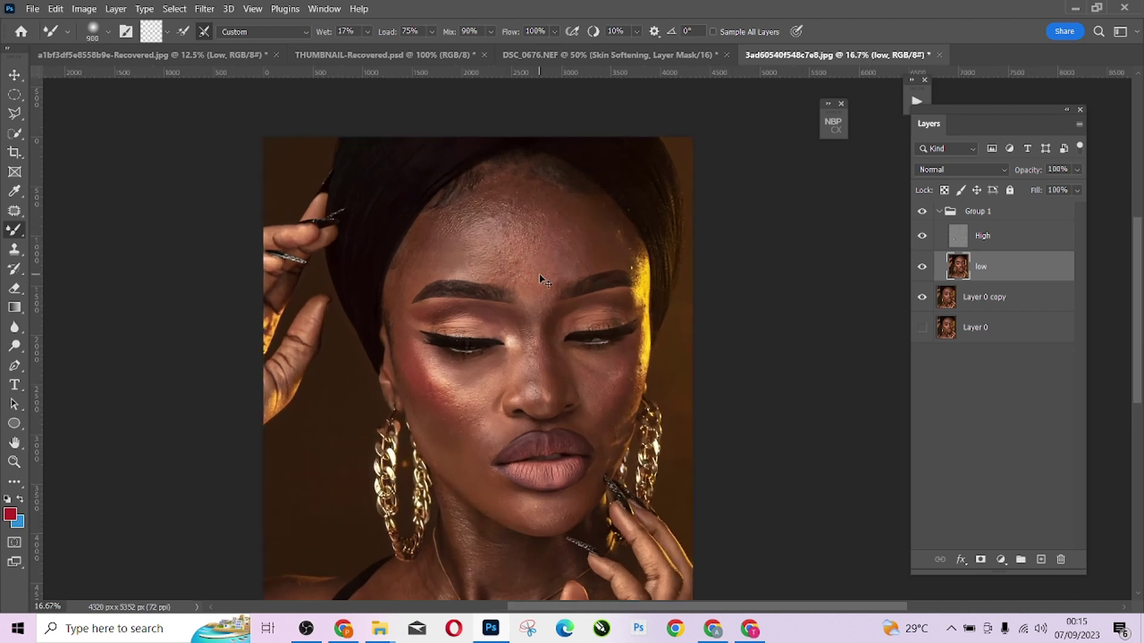
key(bracketleft)
key(bracketleft)
key(bracketleft)
click(922, 237)
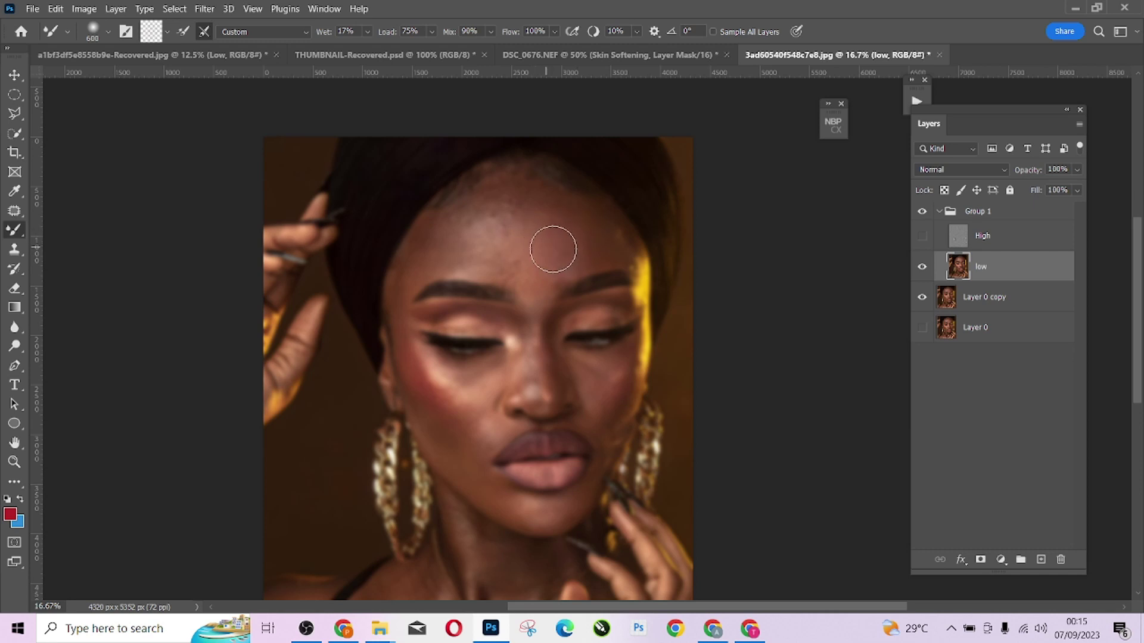
Step: Smooth the forehead on the low layer with the Mixer Brush, then show the High layer and compare with Group 1 hidden and visible
mouse_move(534, 261)
mouse_down()
mouse_move(418, 249)
mouse_move(497, 220)
mouse_move(520, 238)
mouse_move(506, 209)
mouse_move(472, 232)
mouse_move(477, 221)
mouse_move(452, 227)
mouse_move(494, 219)
mouse_move(526, 249)
mouse_move(532, 219)
mouse_move(549, 224)
mouse_move(542, 251)
mouse_move(570, 253)
mouse_move(554, 255)
mouse_move(537, 292)
mouse_move(486, 253)
mouse_move(419, 262)
mouse_move(449, 261)
mouse_move(428, 259)
mouse_move(488, 217)
mouse_move(493, 244)
mouse_move(556, 228)
mouse_move(577, 250)
mouse_move(541, 260)
mouse_move(542, 225)
mouse_move(530, 248)
mouse_move(528, 214)
mouse_move(521, 241)
mouse_move(501, 212)
mouse_move(462, 226)
mouse_move(533, 215)
mouse_move(602, 231)
mouse_up()
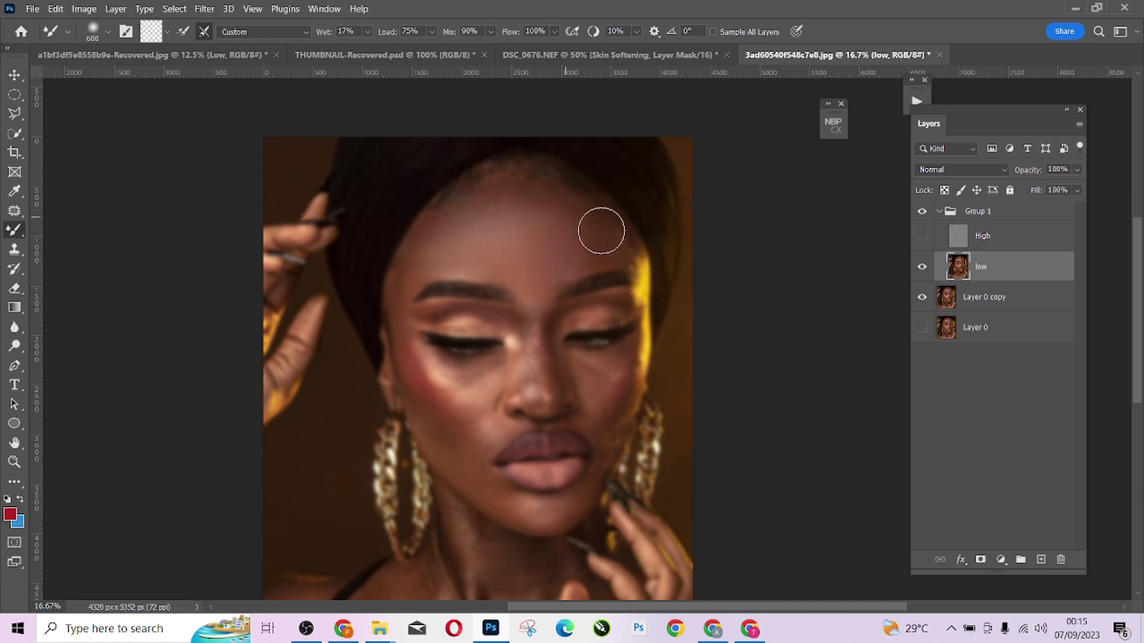
click(922, 236)
click(925, 213)
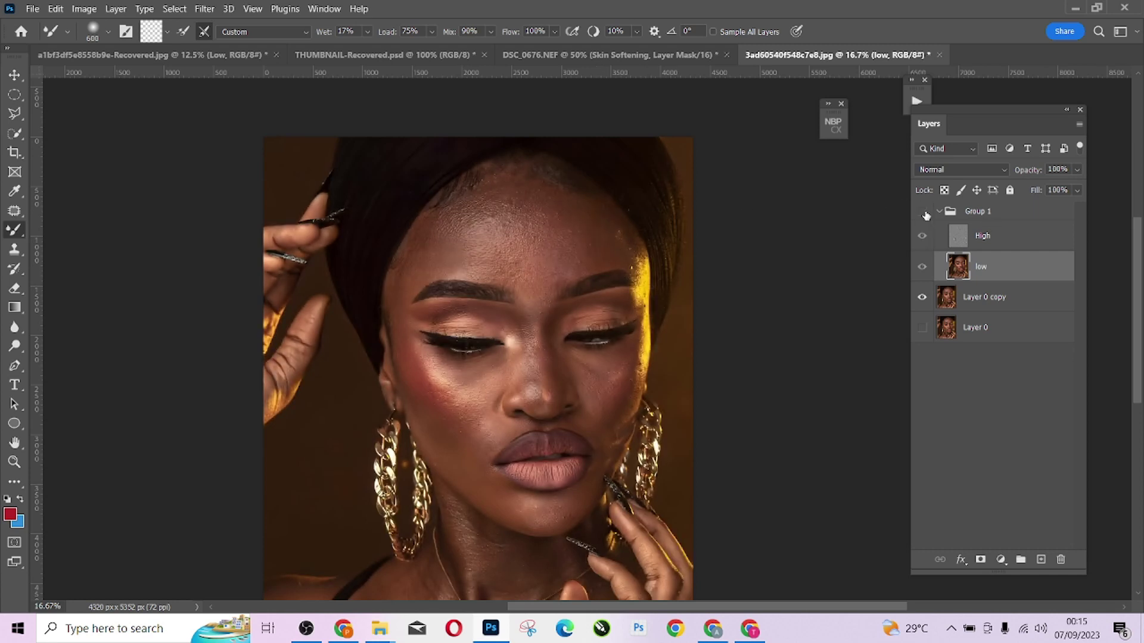
click(923, 212)
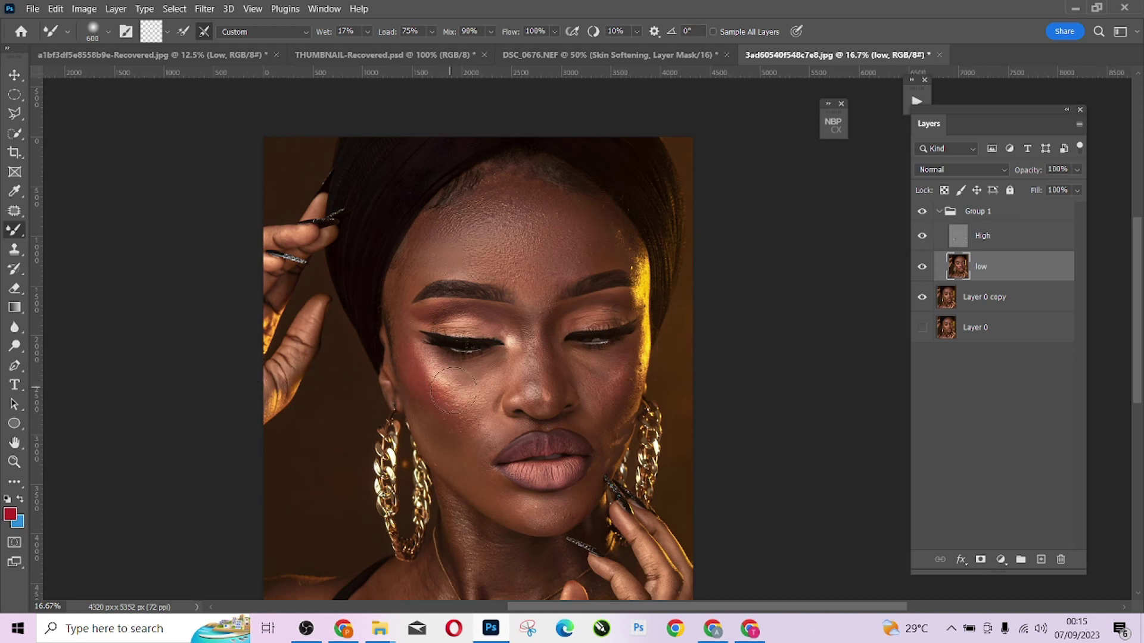
Step: Reduce the Mixer Brush to 200 pixels while smoothing the cheek highlight beneath the image-left eye on the low layer
key(bracketright)
key(bracketleft)
key(bracketleft)
key(bracketleft)
key(bracketleft)
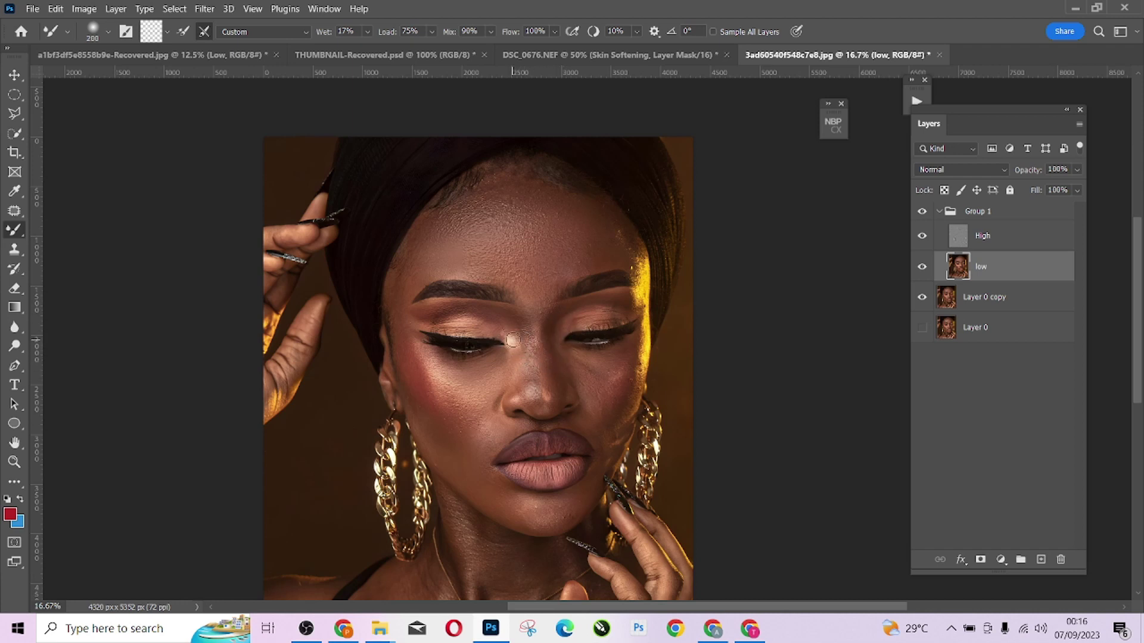
Step: Adjust the Mixer Brush to 250 pixels and blend the skin around the outer corner of the image-left eye
key(bracketleft)
key(bracketleft)
key(bracketleft)
key(bracketright)
key(bracketright)
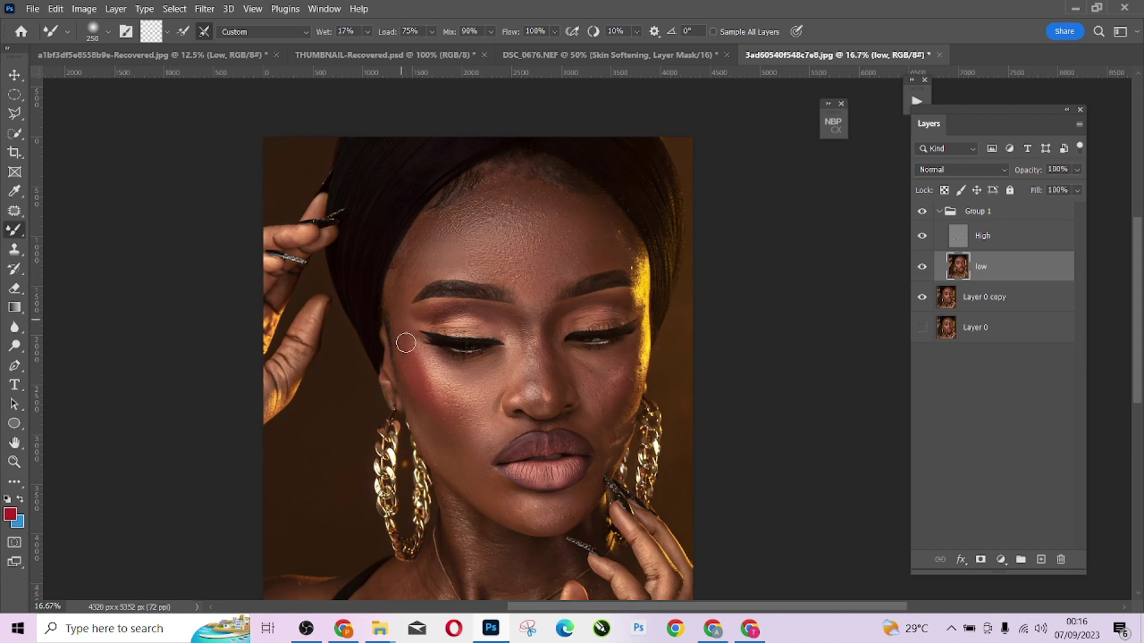
Step: Blend the skin from the image-left eyelid across to the nose using the Mixer Brush at 250 pixels
key(bracketleft)
key(bracketleft)
key(bracketright)
key(bracketright)
mouse_move(444, 321)
mouse_down()
mouse_move(505, 330)
mouse_move(429, 307)
mouse_move(386, 316)
mouse_move(512, 278)
mouse_move(518, 299)
mouse_move(513, 281)
mouse_move(453, 269)
mouse_move(584, 284)
mouse_move(572, 338)
mouse_move(570, 319)
mouse_move(556, 346)
mouse_move(597, 401)
mouse_move(632, 373)
mouse_move(625, 393)
mouse_move(586, 383)
mouse_move(600, 438)
mouse_move(630, 369)
mouse_move(625, 407)
mouse_move(590, 377)
mouse_move(546, 390)
mouse_up()
Step: Smooth the nose and the skin beside its bridge on the low layer with a 175-pixel Mixer Brush
key(ctrl+plus)
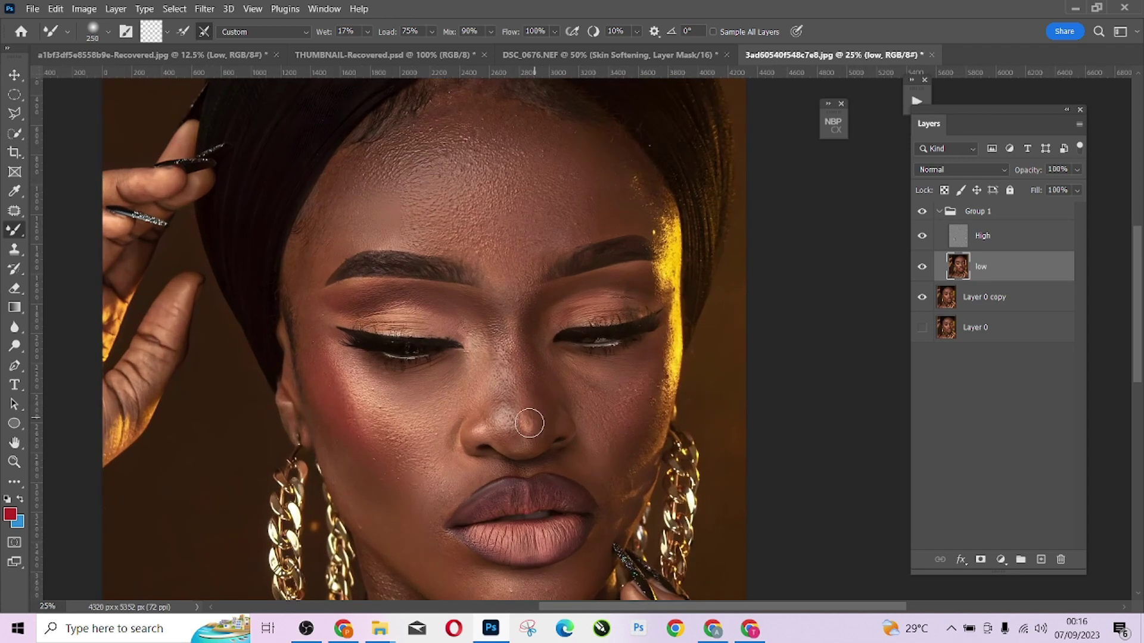
key(bracketleft)
key(bracketleft)
mouse_move(522, 412)
mouse_down()
mouse_move(519, 331)
mouse_move(527, 339)
mouse_move(556, 412)
mouse_move(524, 422)
mouse_move(516, 402)
mouse_move(515, 419)
mouse_move(489, 344)
mouse_move(487, 370)
mouse_up()
key(ctrl+minus)
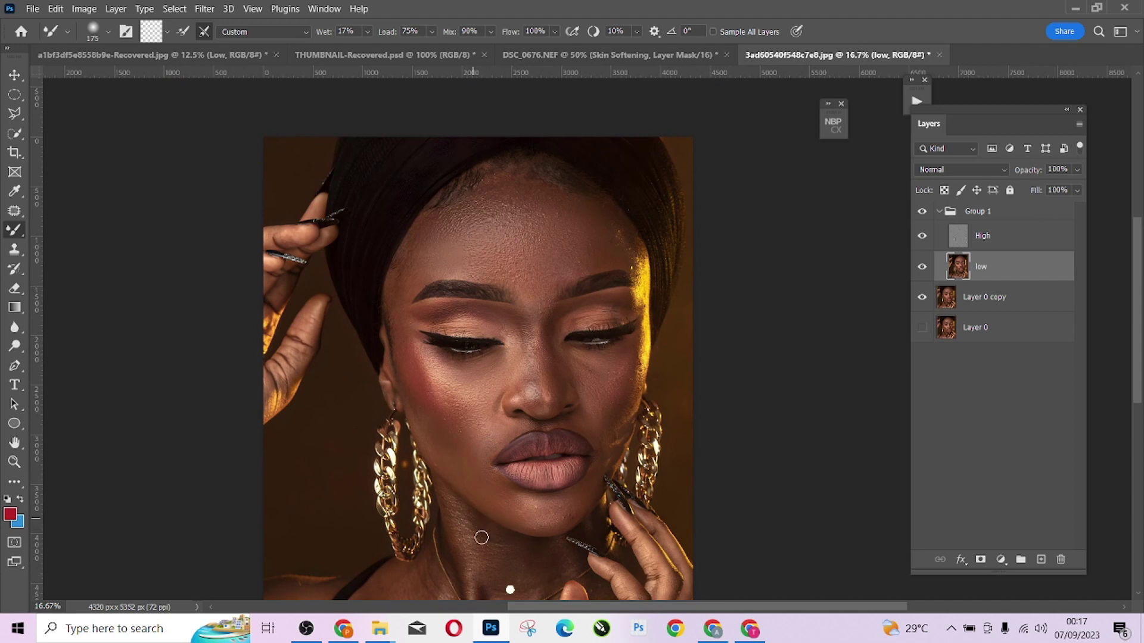
Step: Enlarge the Mixer Brush to 600 pixels and toggle Group 1's visibility to compare the whole portrait before and after smoothing
key(ctrl+minus)
key(bracketright)
key(bracketright)
key(bracketright)
key(bracketright)
key(bracketright)
key(bracketright)
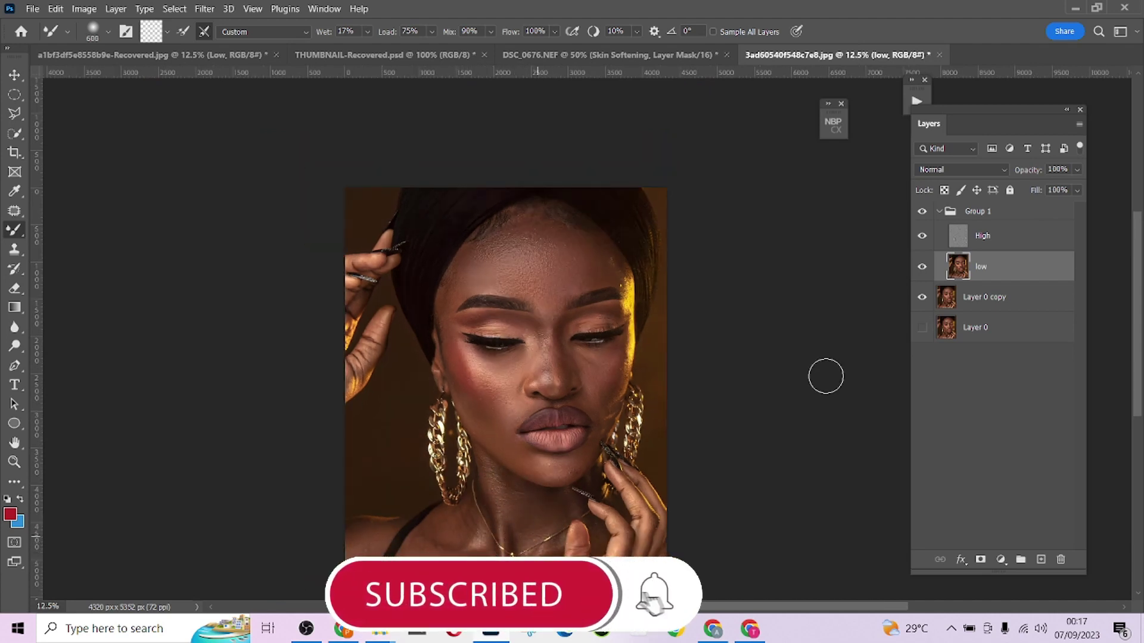
click(923, 211)
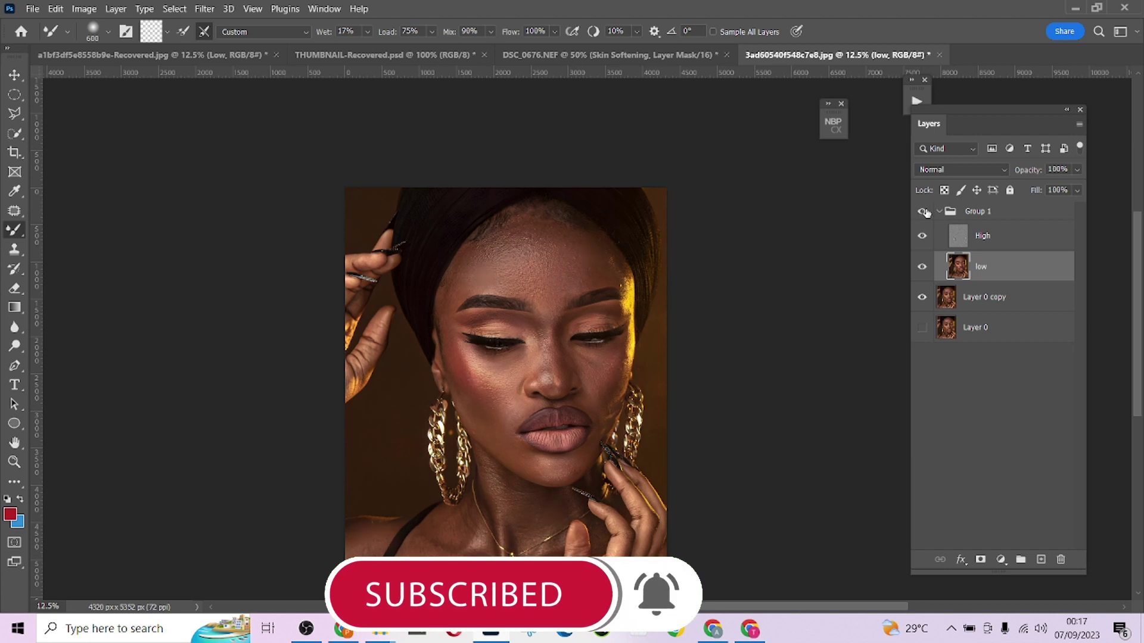
Step: Reduce the Mixer Brush to 300 pixels and smooth the cheek area beside the image-right corner of the mouth
key(bracketleft)
key(bracketleft)
key(bracketleft)
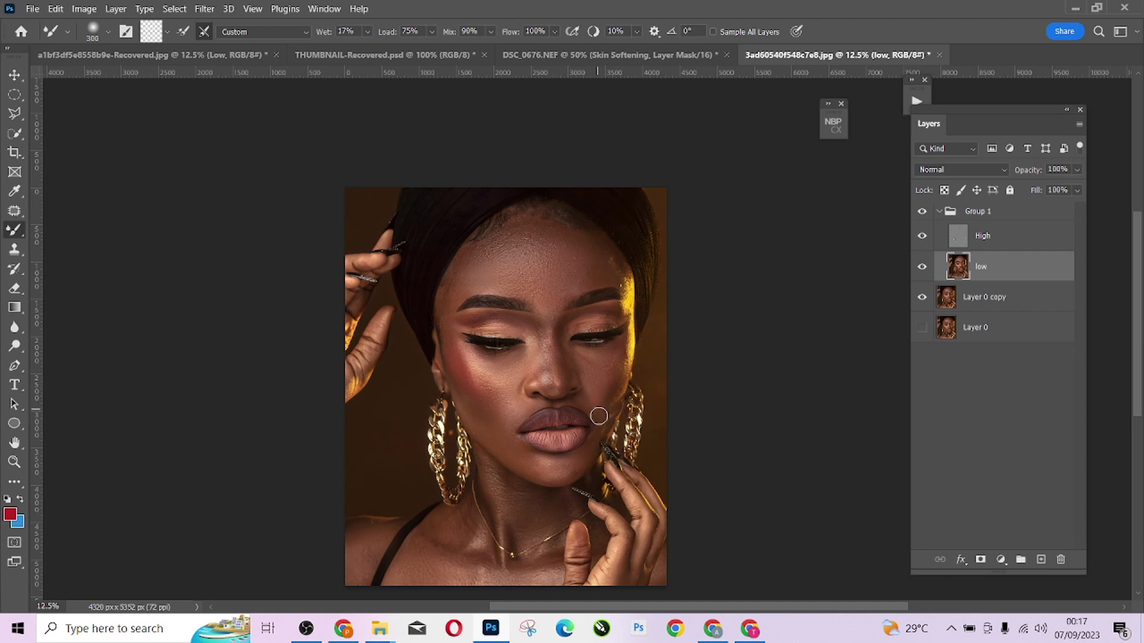
key(ctrl+plus)
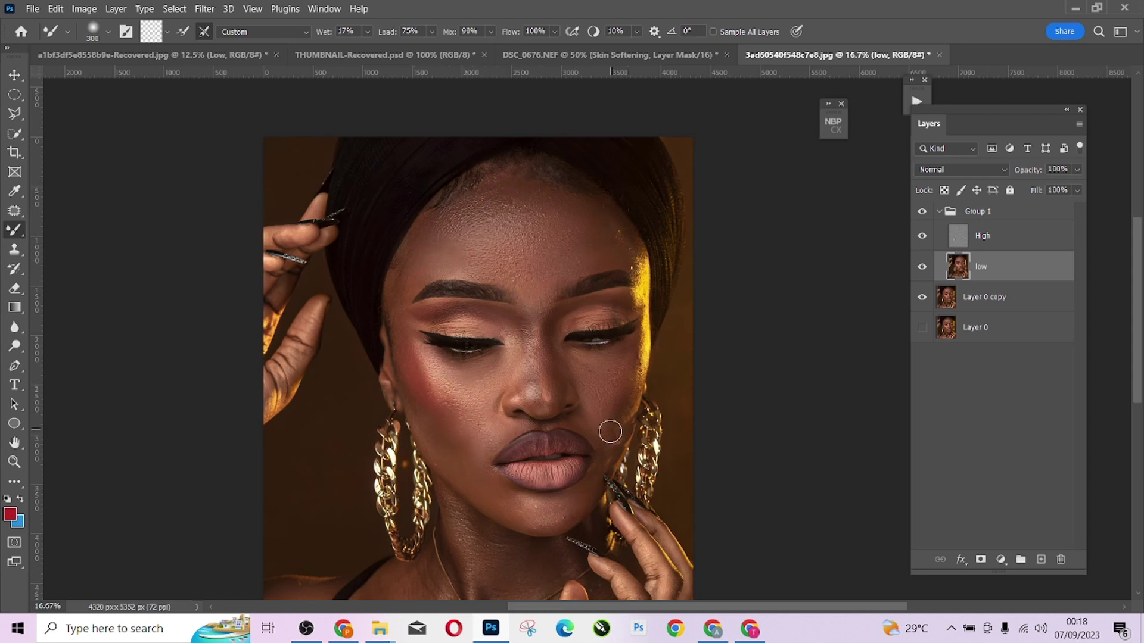
Step: Refine the smoothing with a 175-pixel Mixer Brush and compare the portrait with Group 1 hidden and visible
key(bracketleft)
key(bracketleft)
key(bracketleft)
click(922, 211)
click(922, 211)
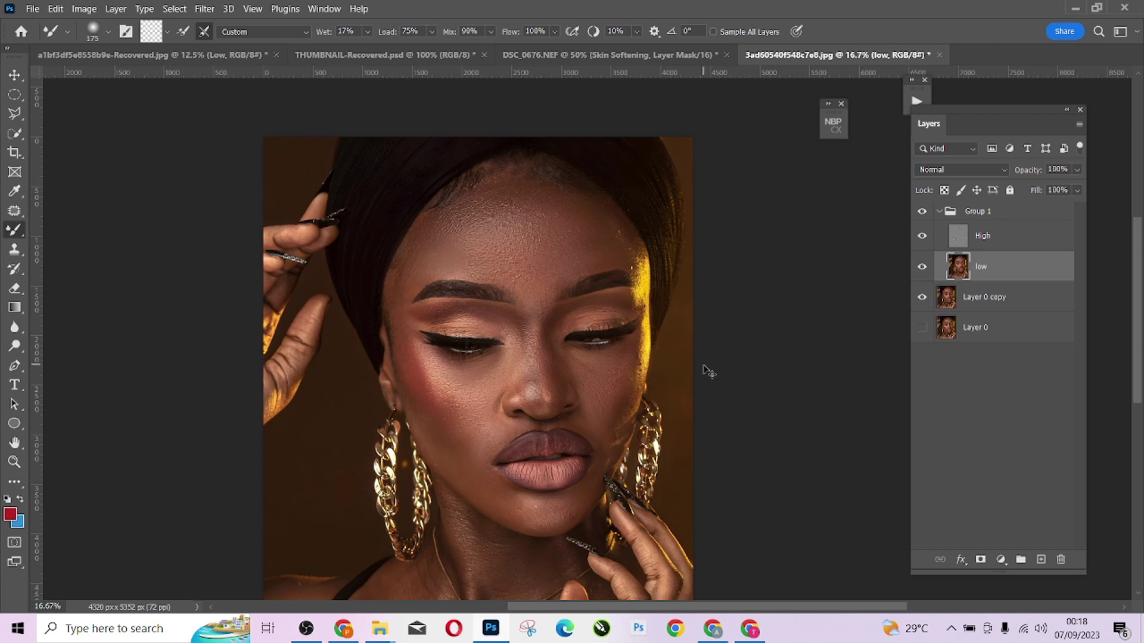
key(ctrl+minus)
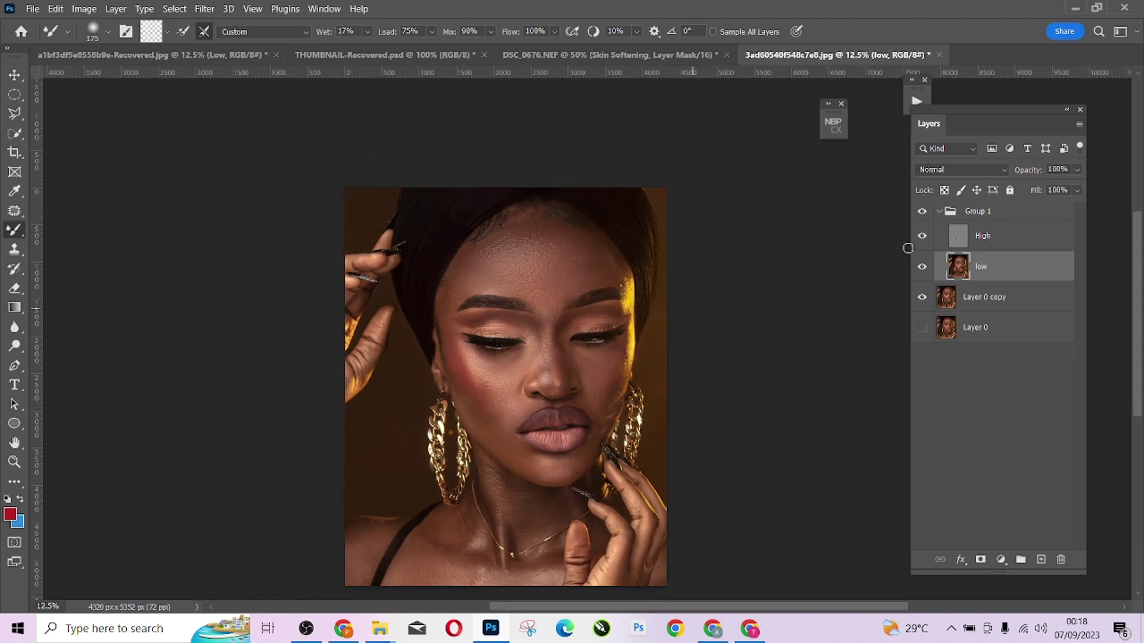
click(922, 211)
click(922, 211)
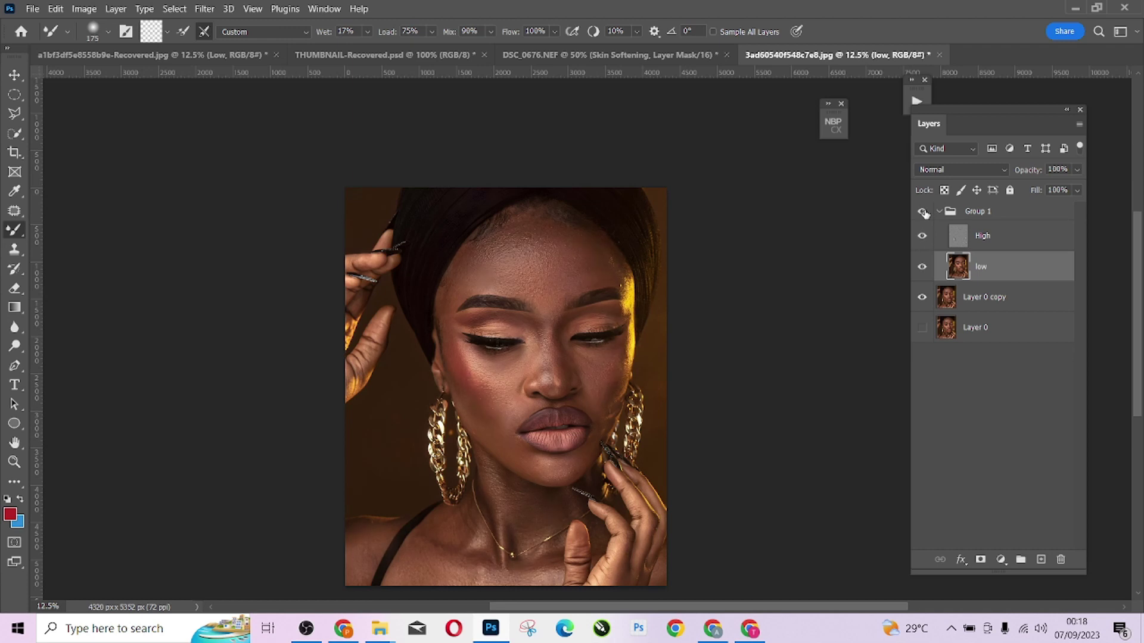